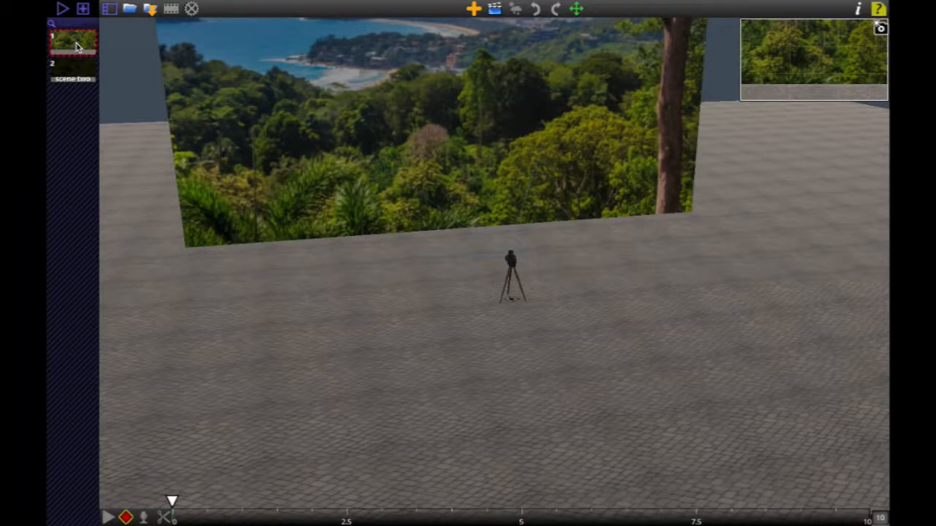
# Duplicate the first scene and reorder the scene list so that "scene two" sits between the two copies
pyautogui.rightClick(76, 46)
pyautogui.click(471, 280)
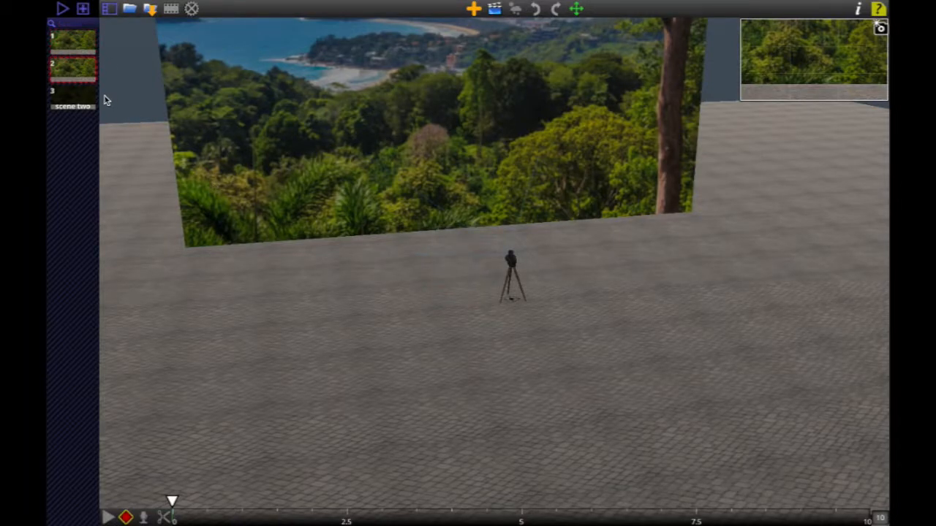
pyautogui.click(77, 98)
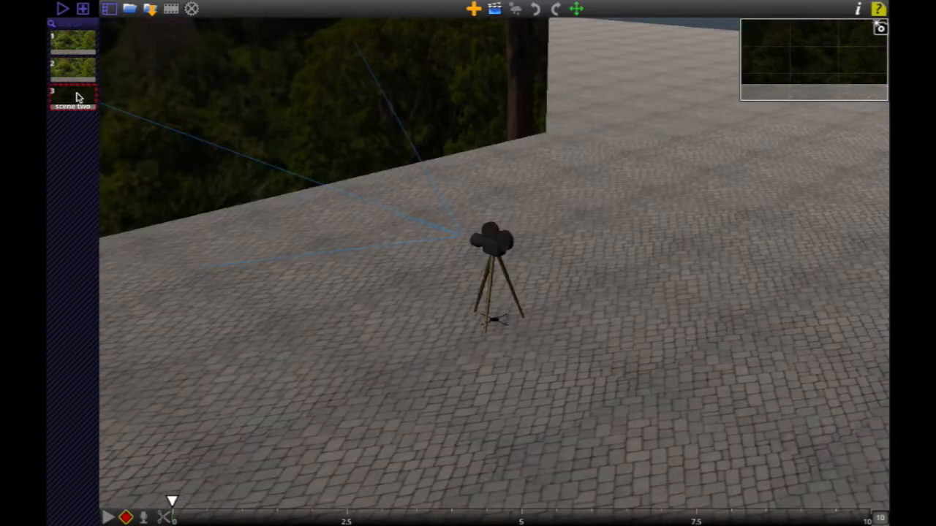
pyautogui.rightClick(77, 97)
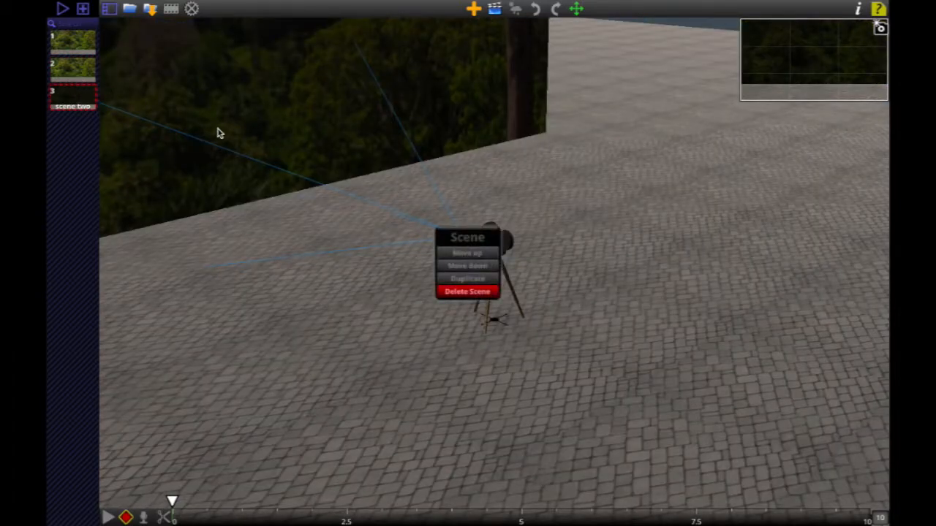
pyautogui.click(484, 265)
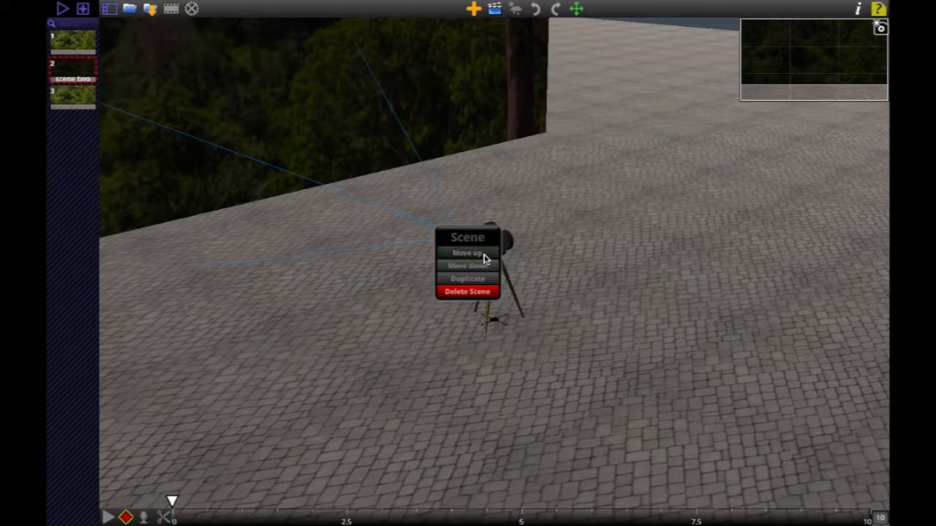
pyautogui.click(479, 265)
pyautogui.click(471, 266)
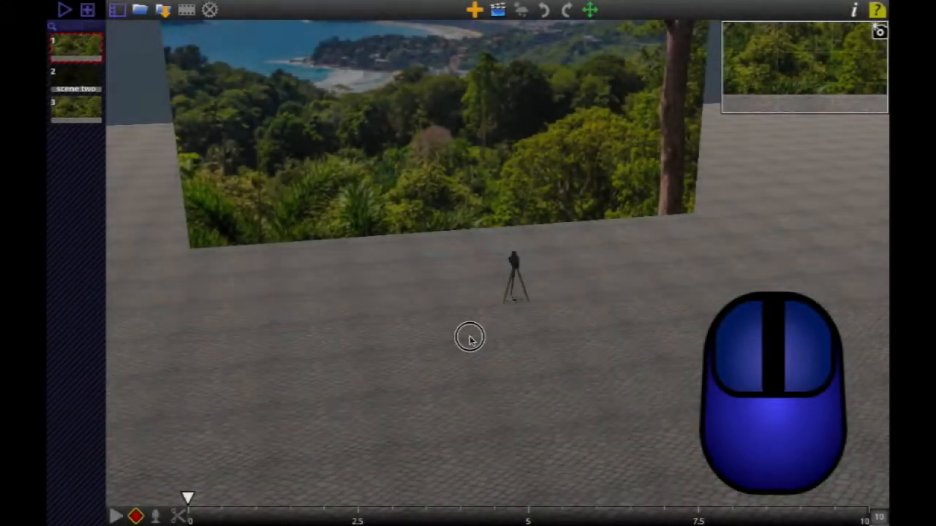
# Examine the camera and its surroundings in the first scene from different angles and distances
pyautogui.moveTo(468, 337); pyautogui.dragTo(434, 356)
pyautogui.scroll(3, 491, 336)
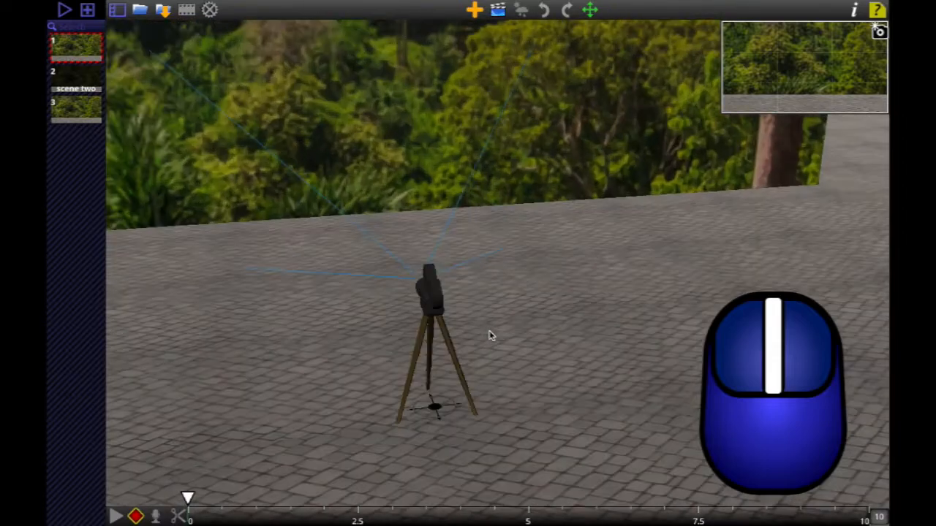
pyautogui.scroll(-4, 491, 335)
pyautogui.scroll(2, 491, 335)
pyautogui.moveTo(502, 347)
pyautogui.keyDown('alt'); pyautogui.mouseDown()
pyautogui.moveTo(403, 357)
pyautogui.moveTo(498, 361)
pyautogui.moveTo(550, 335)
pyautogui.moveTo(373, 341)
pyautogui.moveTo(441, 346)
pyautogui.moveTo(545, 332)
pyautogui.moveTo(504, 359)
pyautogui.mouseUp(); pyautogui.keyUp('alt')
pyautogui.moveTo(504, 359); pyautogui.dragTo(504, 356, button='middle')
pyautogui.scroll(5, 503, 356)
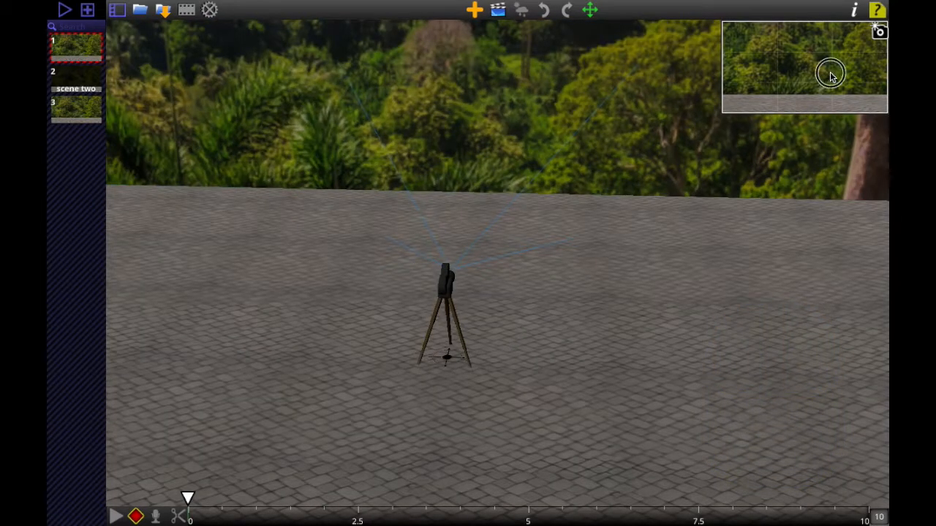
# Resize the camera preview window, ending slightly larger than its original size
pyautogui.moveTo(798, 175)
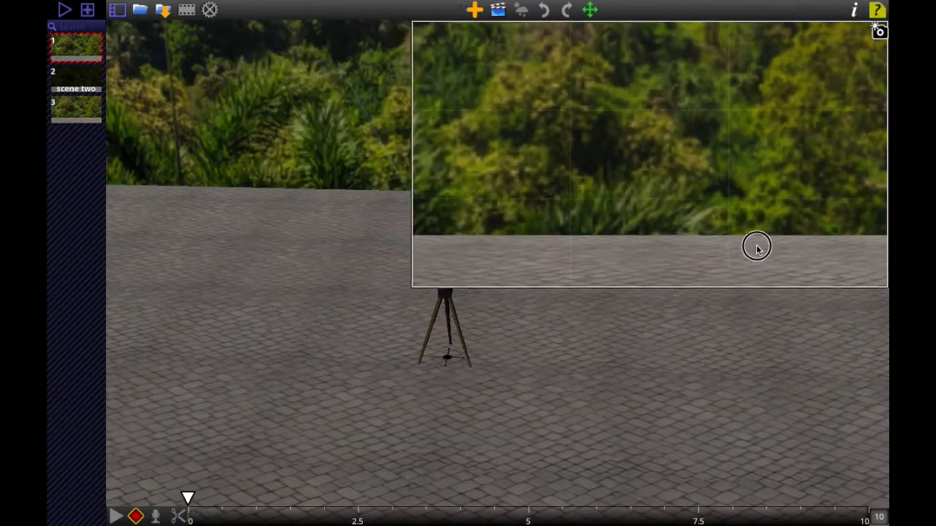
pyautogui.moveTo(757, 246); pyautogui.dragTo(818, 108)
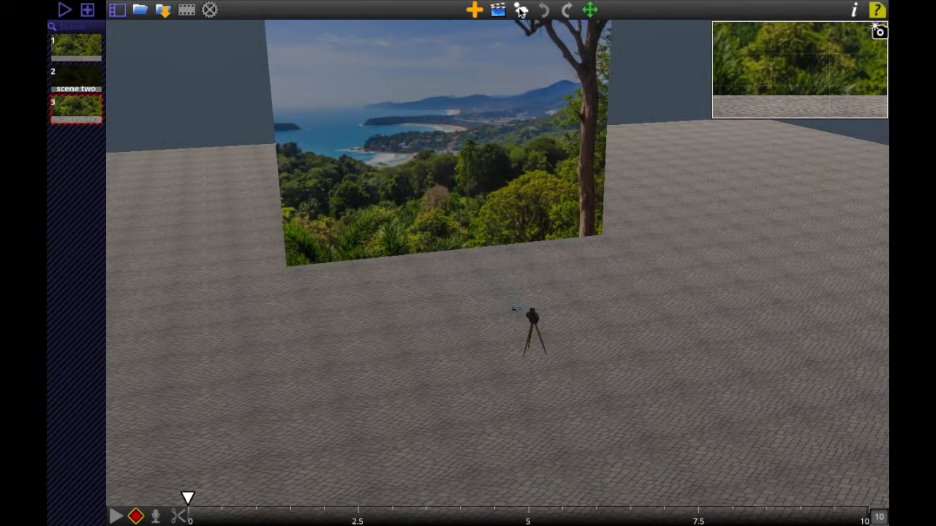
# Try several backdrop images for the third scene, such as the stone wall and night street, and keep the sunlit forest road
pyautogui.click(521, 10)
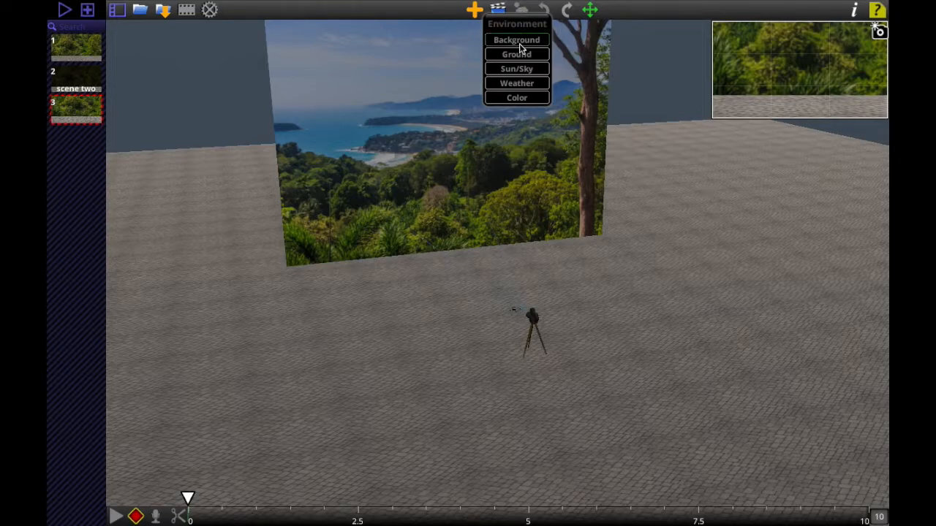
pyautogui.click(520, 40)
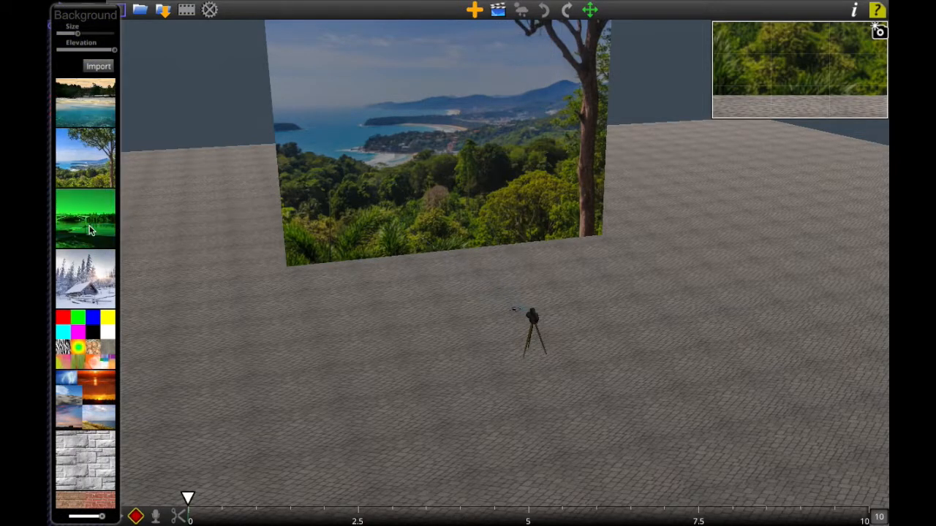
pyautogui.click(90, 288)
pyautogui.moveTo(84, 416); pyautogui.dragTo(87, 355)
pyautogui.click(87, 356)
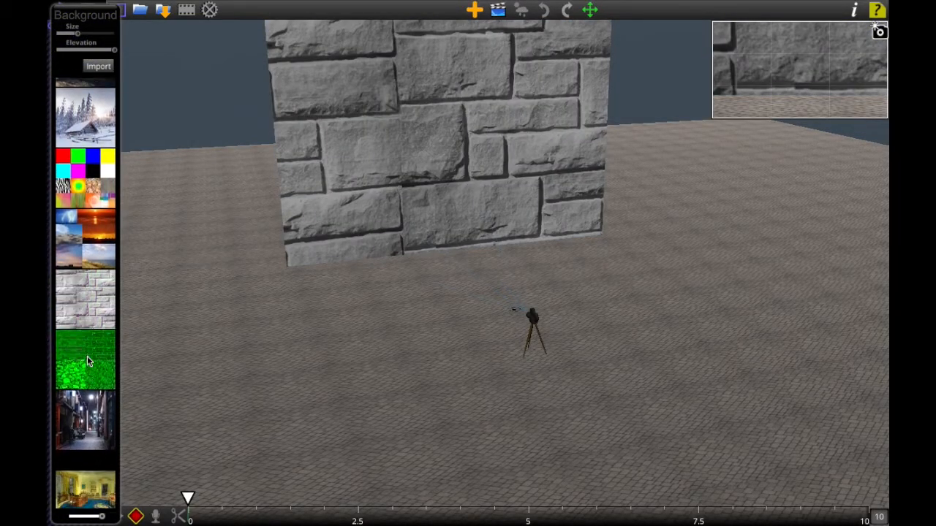
pyautogui.click(95, 409)
pyautogui.click(95, 409)
pyautogui.click(96, 408)
pyautogui.scroll(-3, 96, 408)
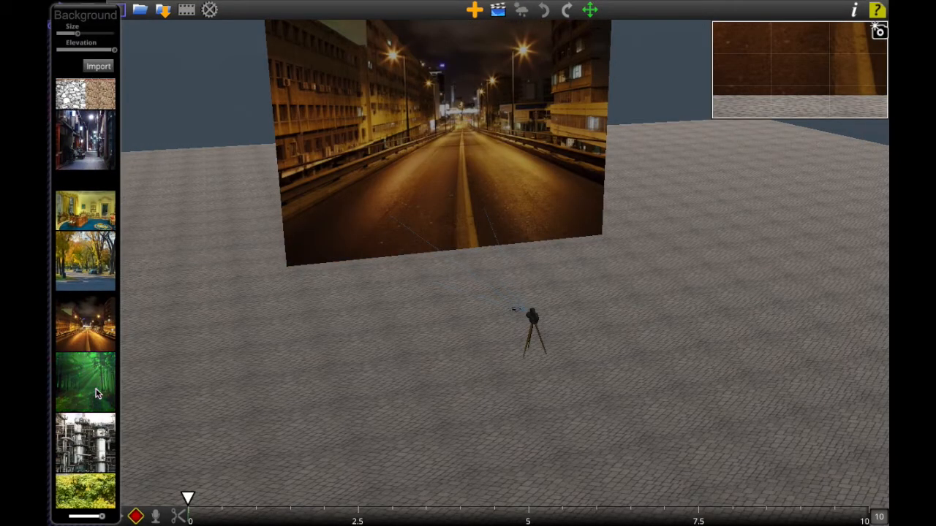
pyautogui.click(95, 390)
# Slightly enlarge the forest background and lower its elevation
pyautogui.scroll(10, 79, 160)
pyautogui.scroll(3, 64, 168)
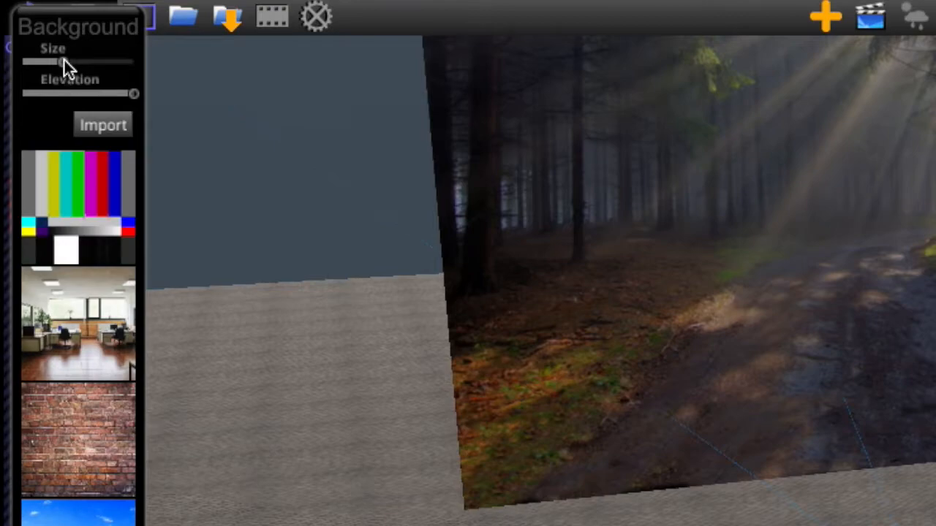
pyautogui.moveTo(65, 61)
pyautogui.mouseDown()
pyautogui.moveTo(94, 62)
pyautogui.moveTo(57, 73)
pyautogui.moveTo(68, 72)
pyautogui.mouseUp()
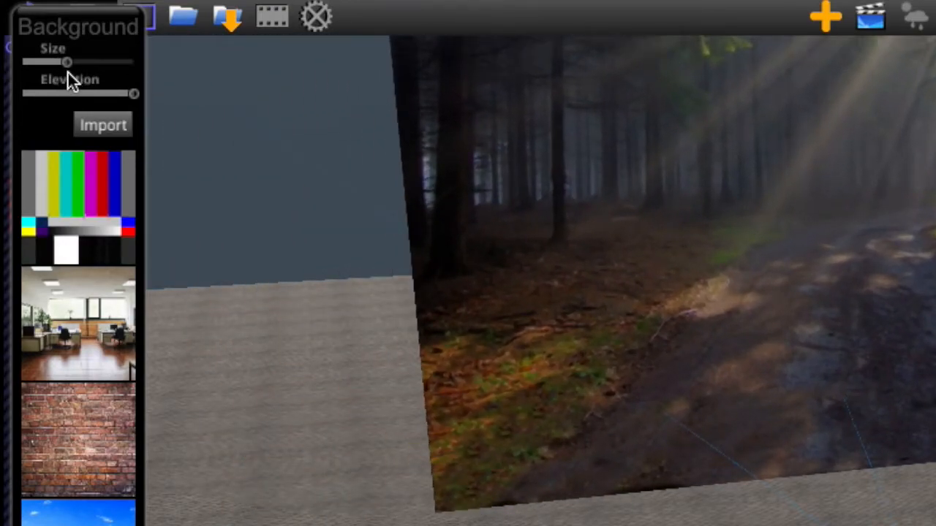
pyautogui.moveTo(131, 92); pyautogui.dragTo(107, 100)
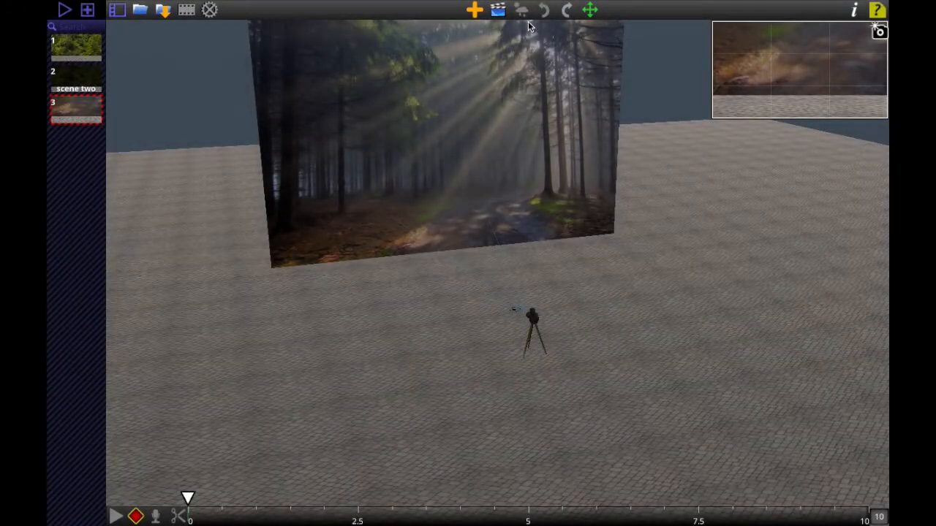
# Try different ground surfaces for the third scene, including wood, grass and sand, and keep the Meters grid
pyautogui.click(523, 11)
pyautogui.click(524, 56)
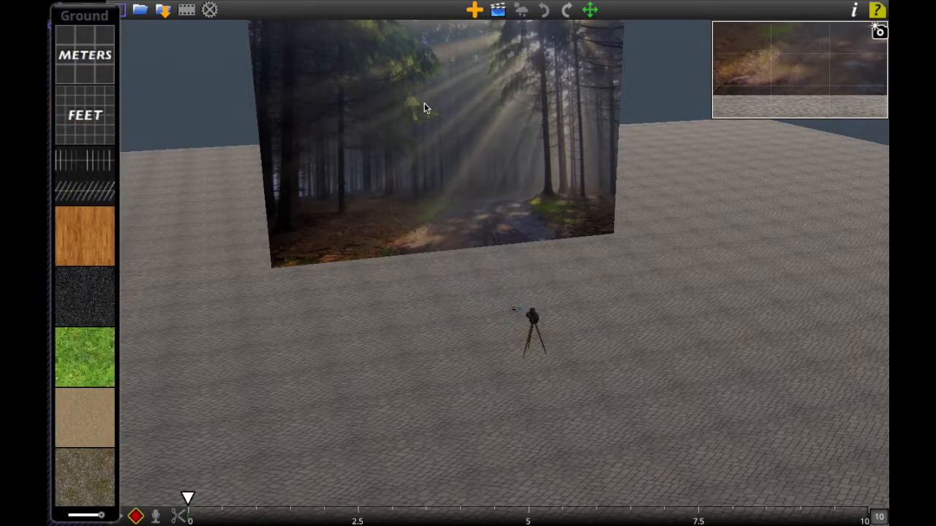
pyautogui.click(86, 59)
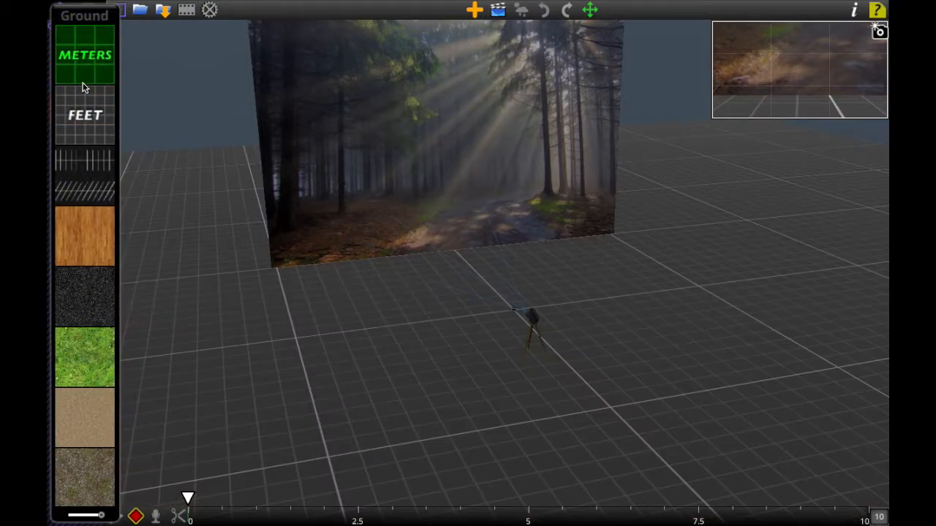
pyautogui.click(84, 115)
pyautogui.click(84, 164)
pyautogui.click(87, 234)
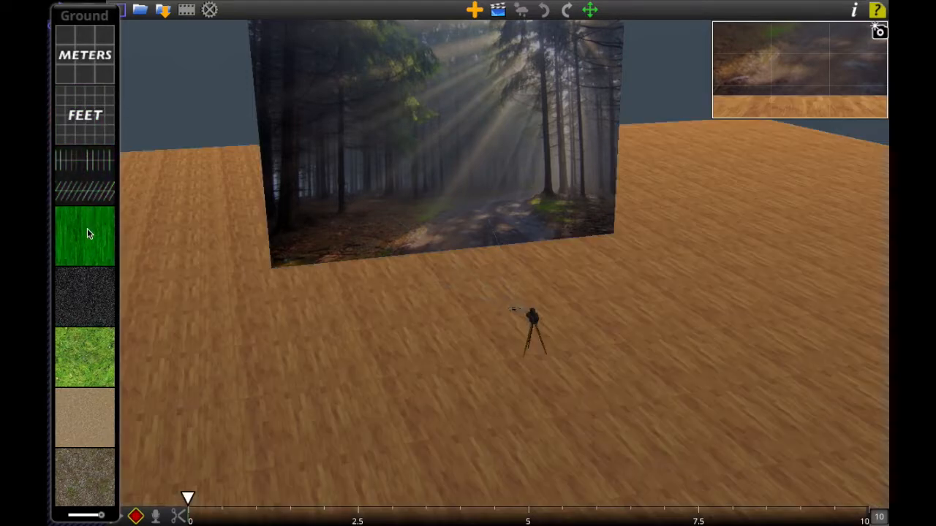
pyautogui.click(94, 289)
pyautogui.click(92, 354)
pyautogui.click(93, 408)
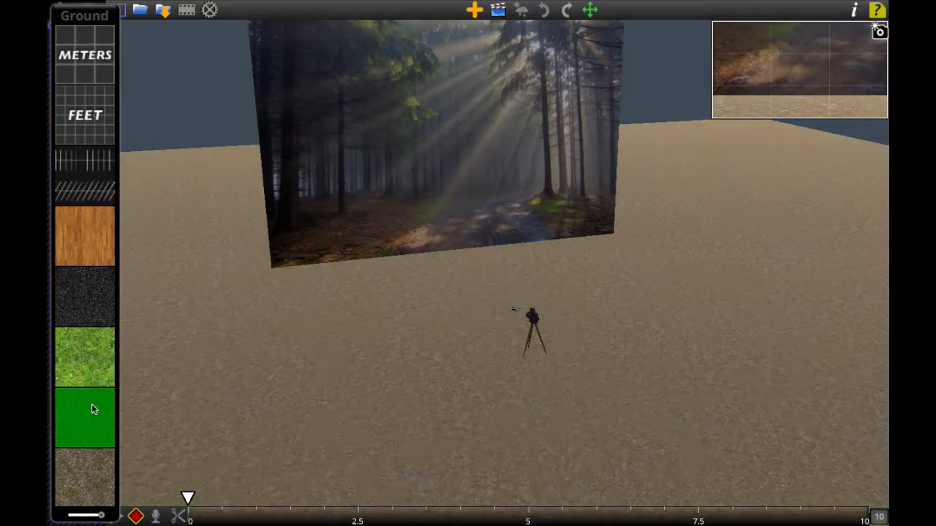
pyautogui.click(87, 57)
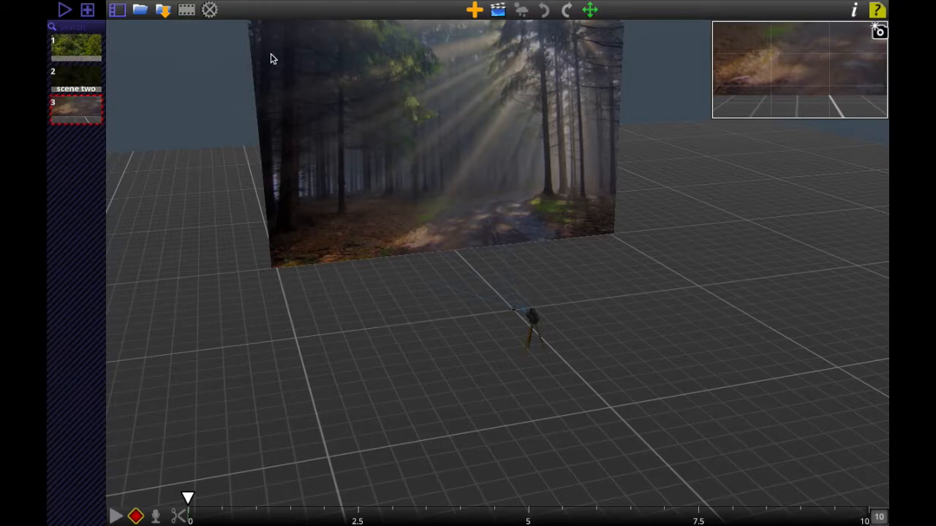
# Try the Rain, Snow and Smoke weather effects in turn, switching each one off again
pyautogui.click(521, 11)
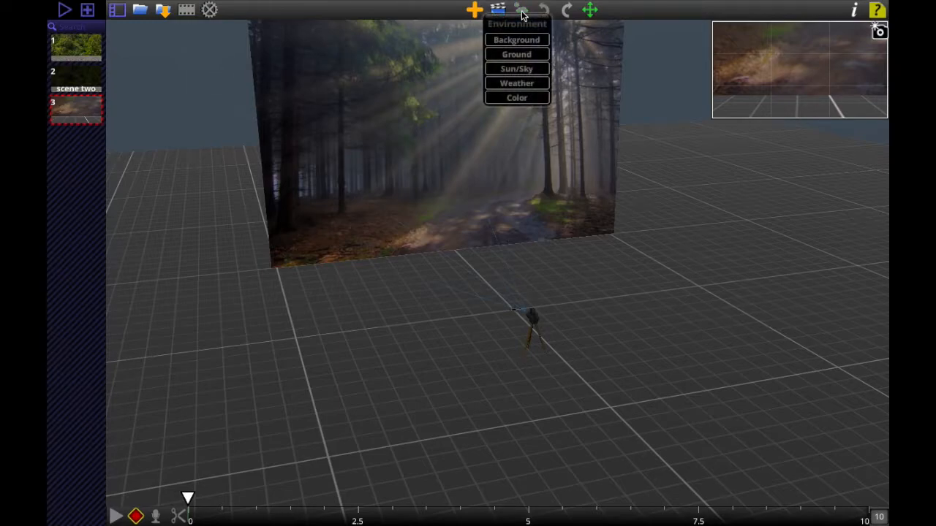
pyautogui.click(527, 85)
pyautogui.click(513, 39)
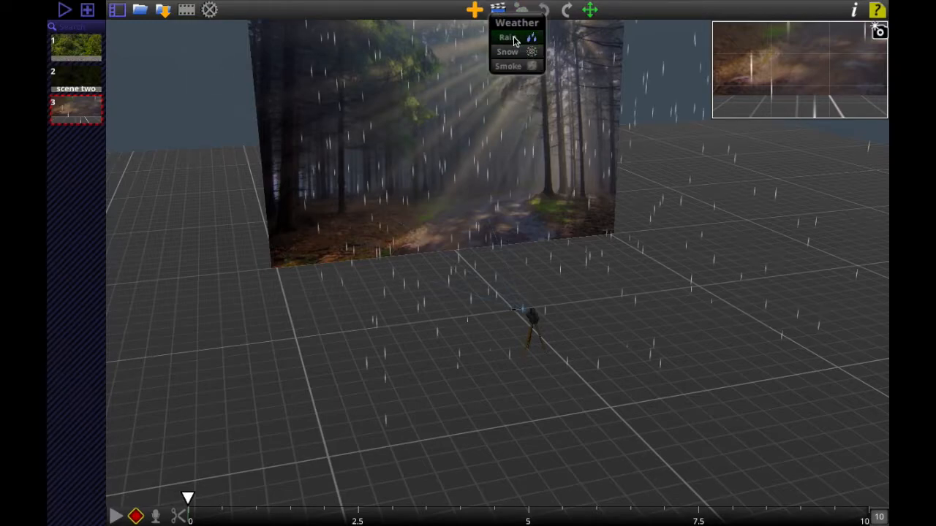
pyautogui.click(511, 51)
pyautogui.click(512, 52)
pyautogui.click(512, 67)
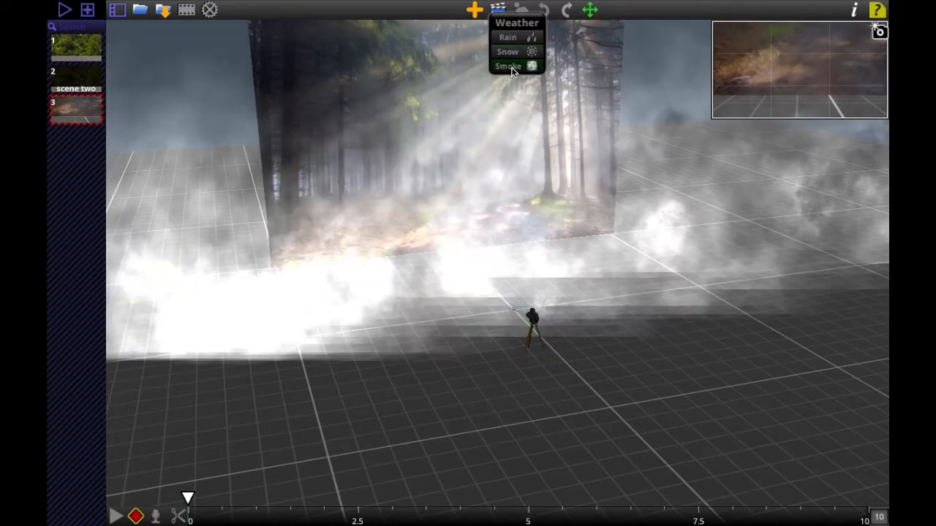
pyautogui.click(512, 66)
# Try out the environment color presets from Daylight through White, and finish with the Dark preset
pyautogui.click(521, 10)
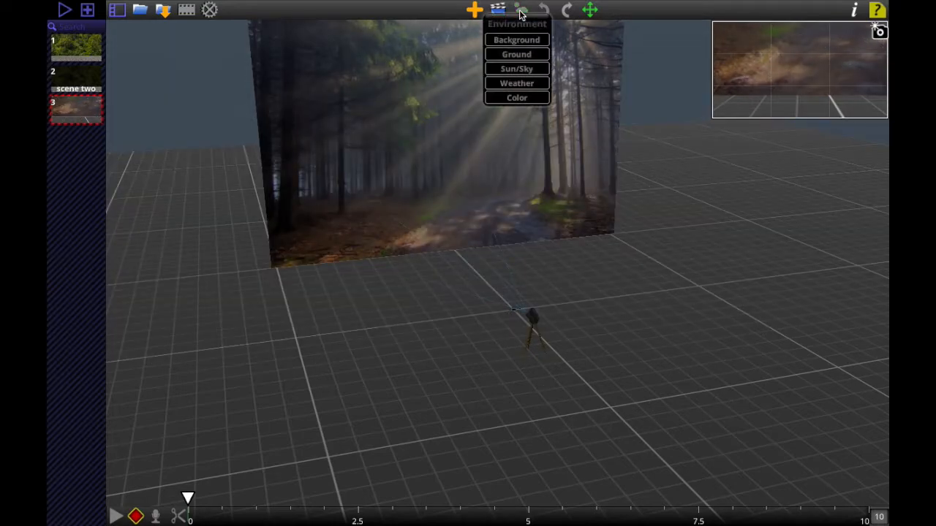
pyautogui.click(521, 96)
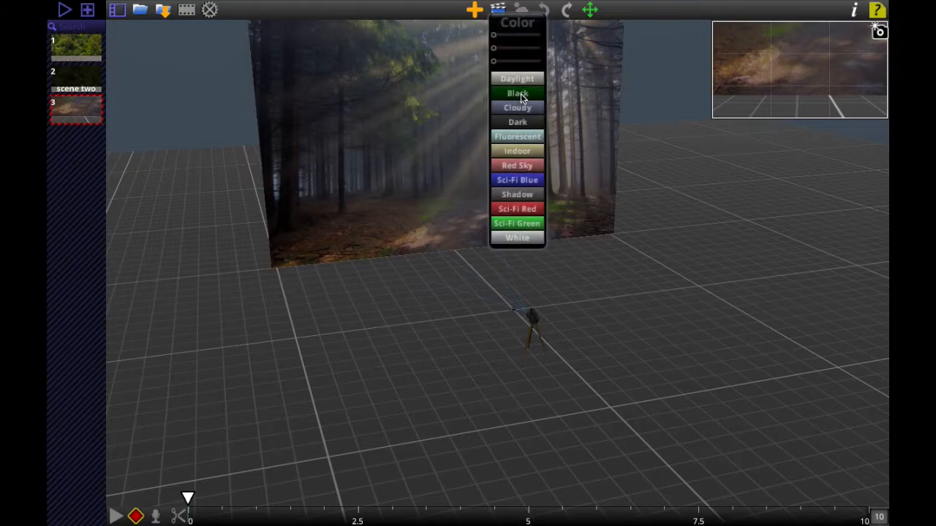
pyautogui.click(515, 80)
pyautogui.click(515, 93)
pyautogui.click(516, 109)
pyautogui.click(516, 122)
pyautogui.click(516, 136)
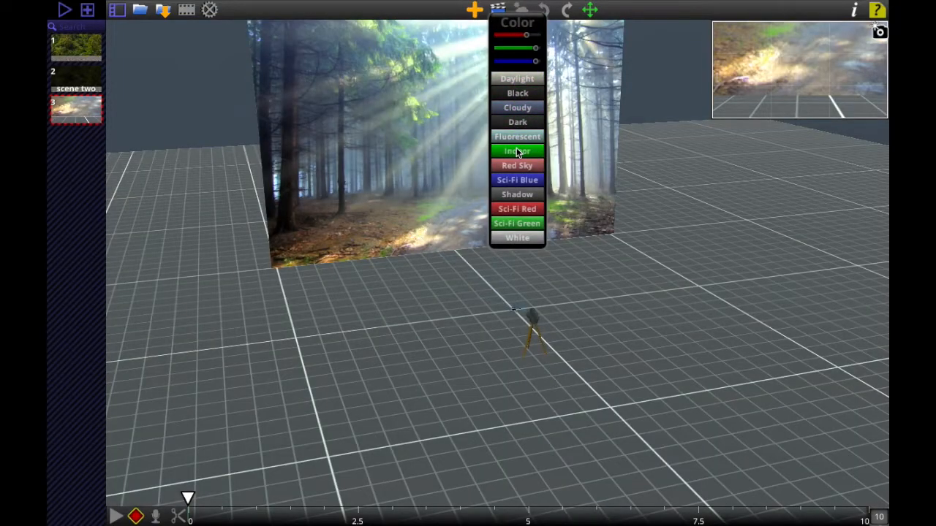
pyautogui.click(517, 152)
pyautogui.click(514, 179)
pyautogui.click(516, 195)
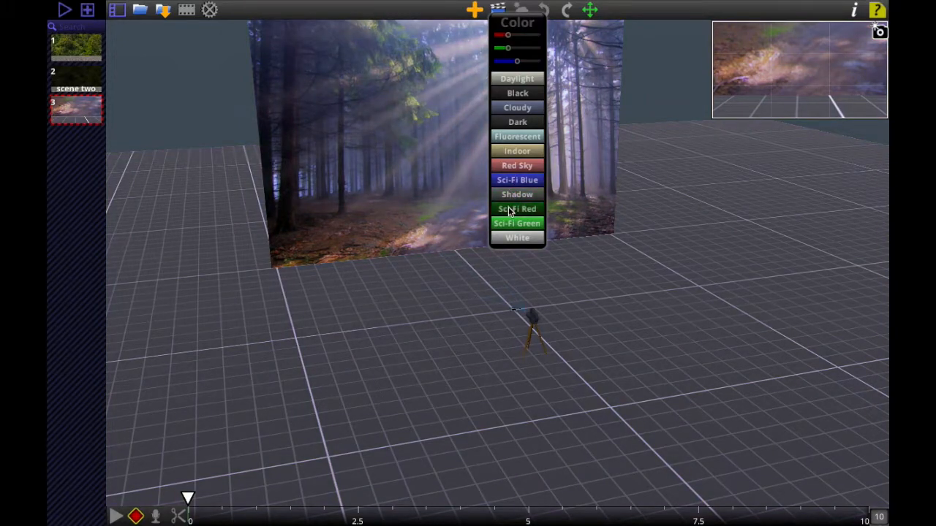
pyautogui.click(514, 209)
pyautogui.click(512, 223)
pyautogui.click(515, 238)
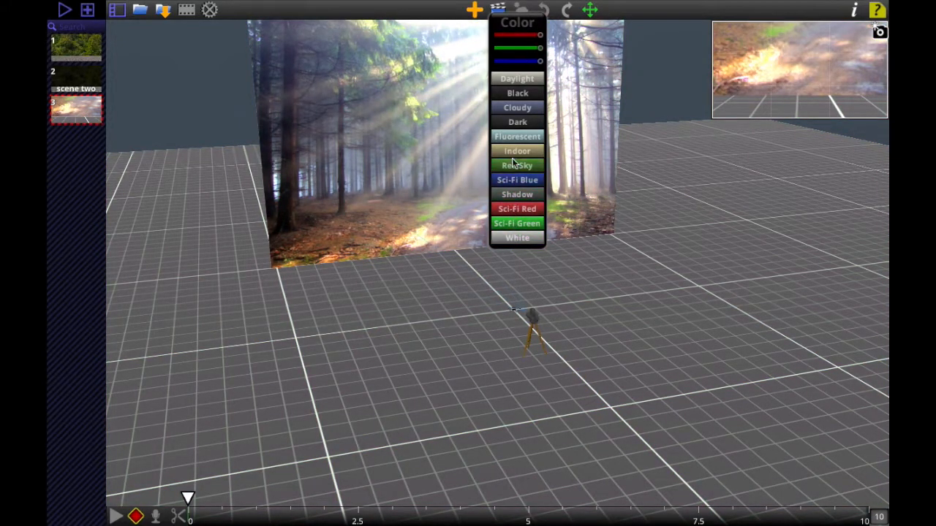
pyautogui.click(513, 93)
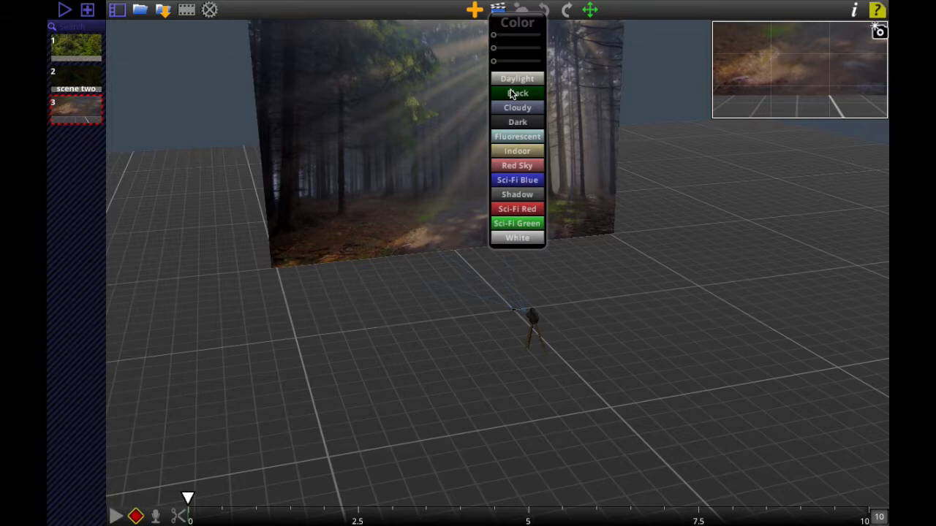
pyautogui.click(514, 123)
pyautogui.click(435, 29)
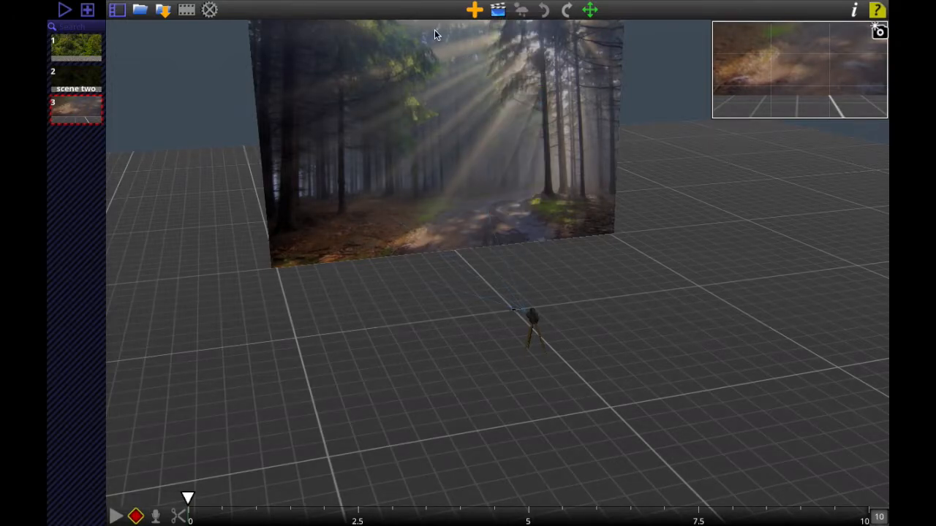
# Open the program settings
pyautogui.click(210, 9)
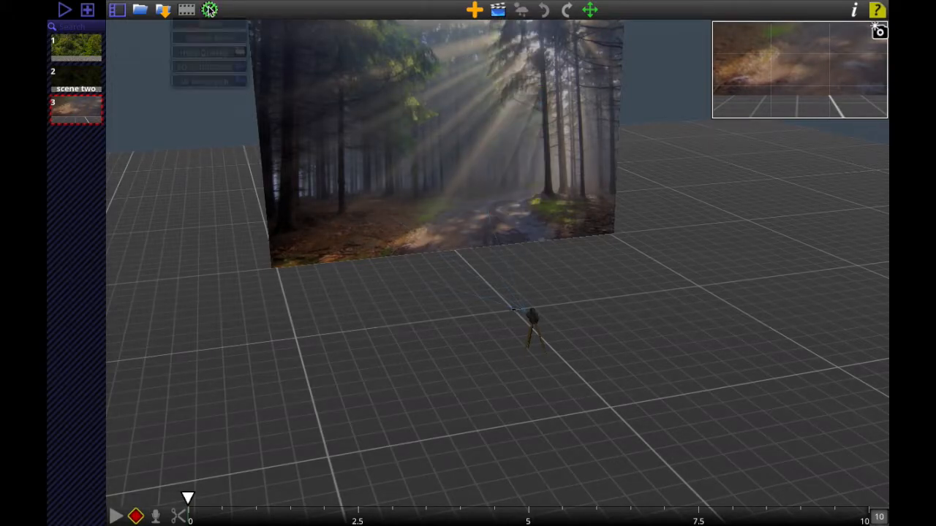
pyautogui.click(203, 40)
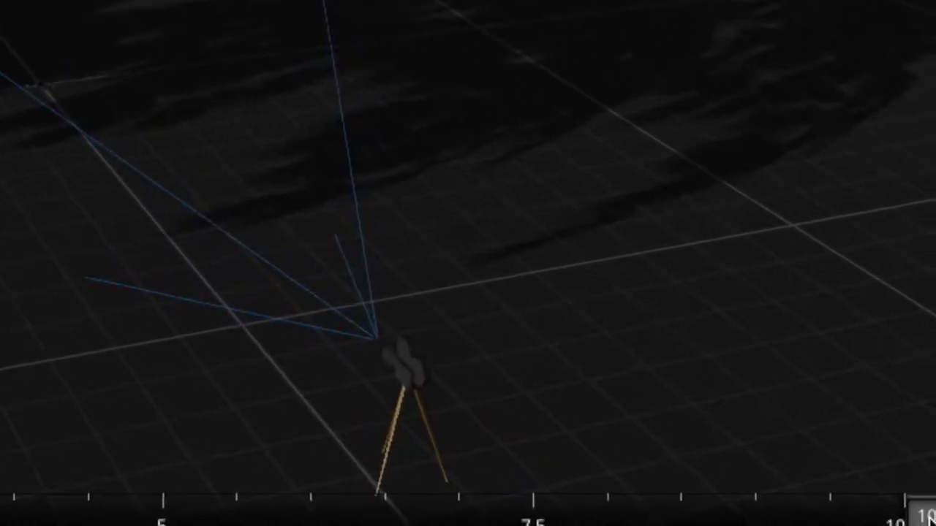
# Set the duration of the third scene to 8 seconds
pyautogui.click(882, 519)
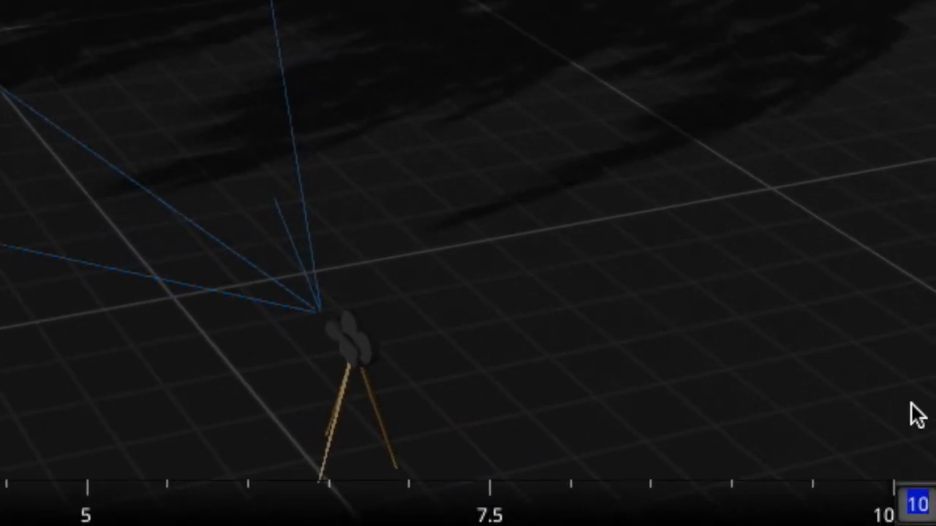
pyautogui.write('8')
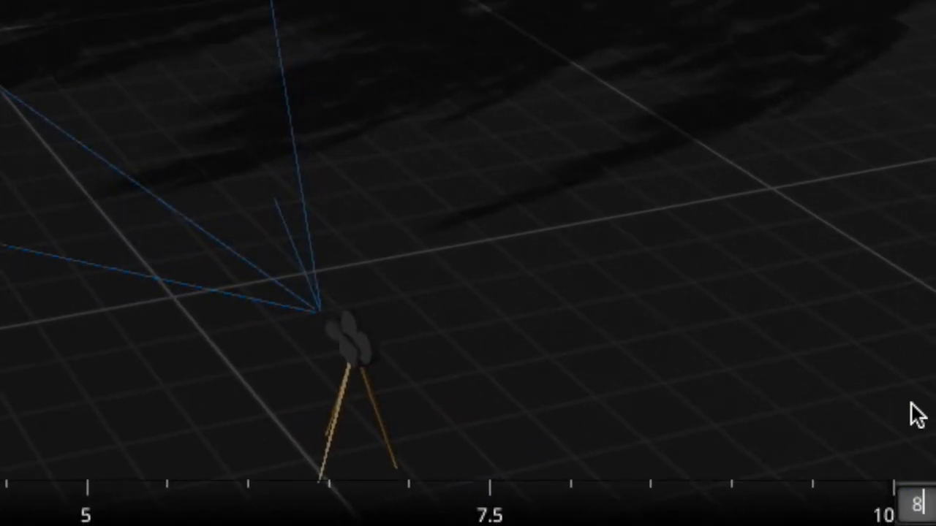
pyautogui.press('Return')
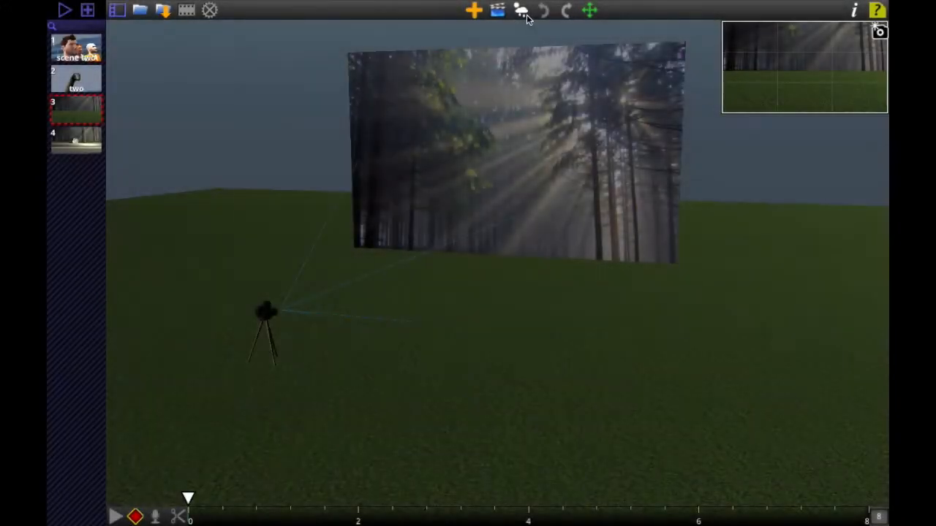
# Try the Clear and Cloudy skies for the scene and finish with the Night sky
pyautogui.click(522, 11)
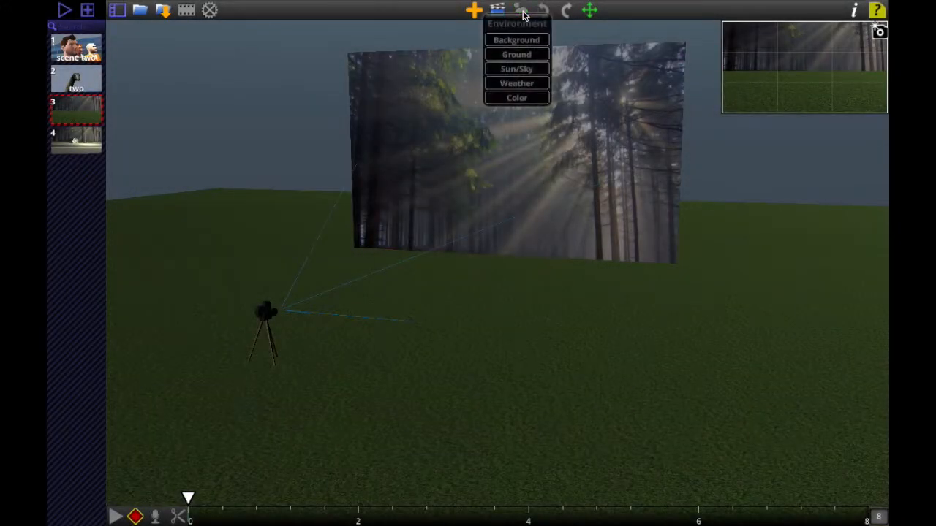
pyautogui.click(513, 69)
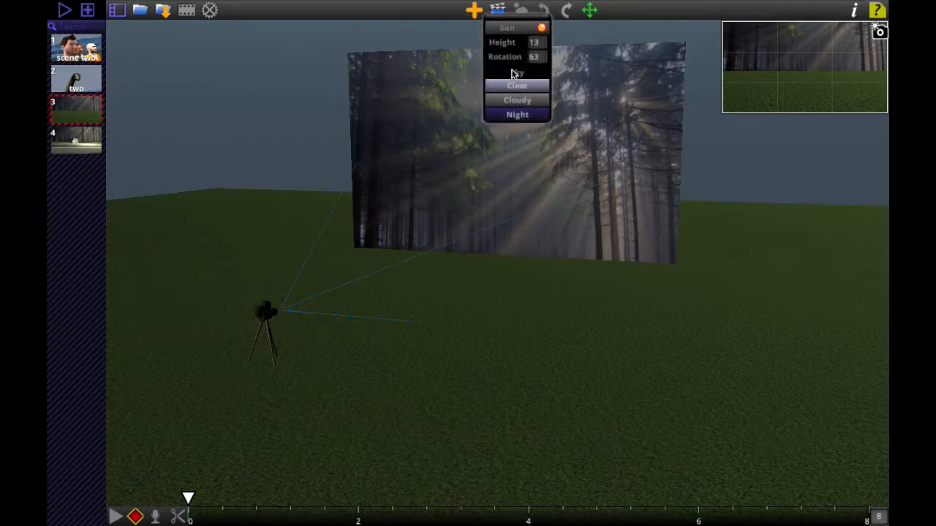
pyautogui.click(514, 88)
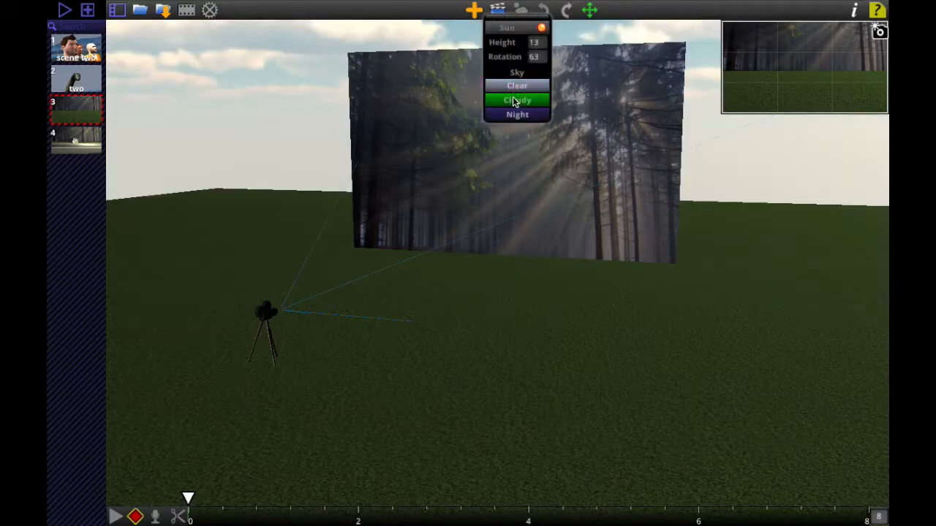
pyautogui.click(514, 103)
pyautogui.click(515, 116)
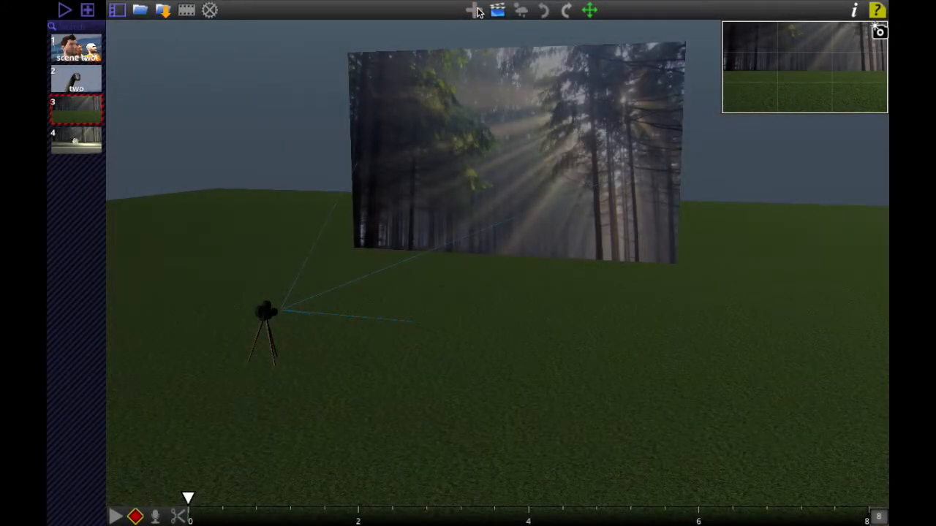
# Add the dark boulder from the Nature props, scale it up and place it in front of the forest backdrop
pyautogui.click(474, 10)
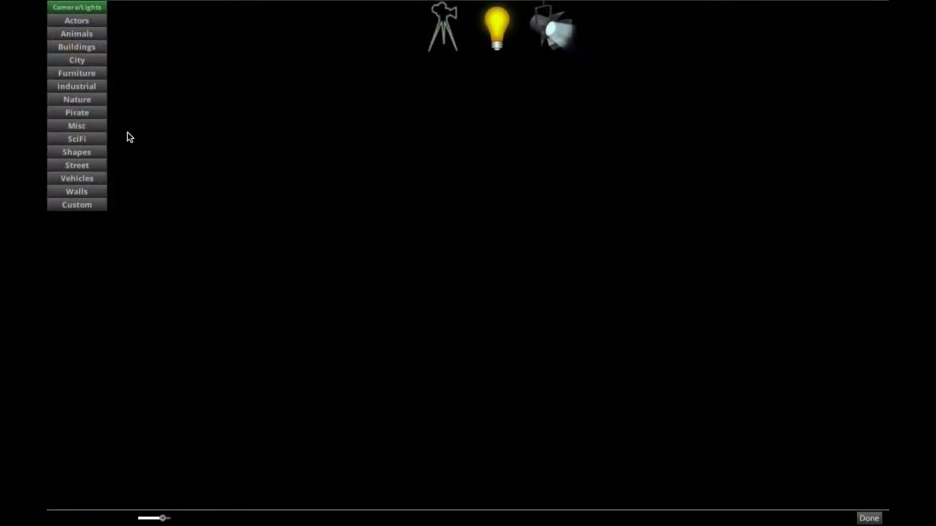
pyautogui.click(76, 99)
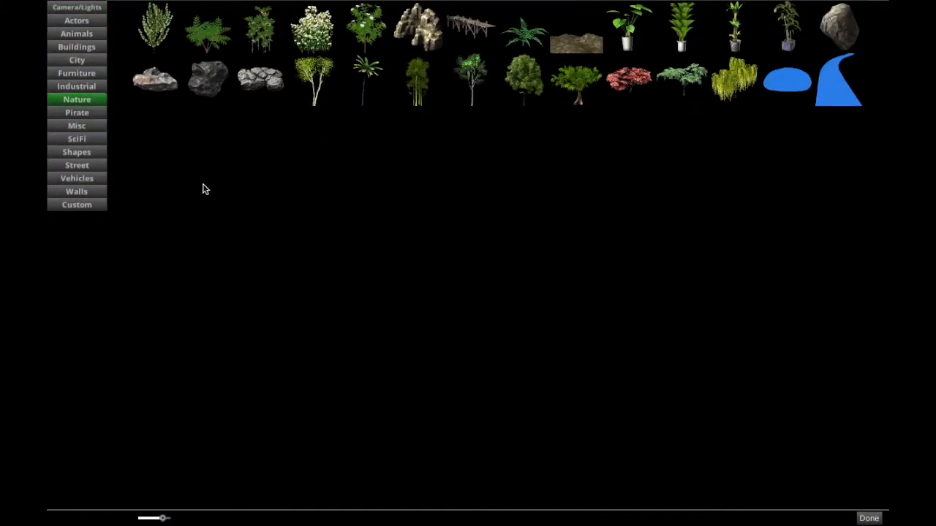
pyautogui.click(206, 84)
pyautogui.moveTo(136, 114); pyautogui.dragTo(155, 123)
pyautogui.moveTo(497, 346); pyautogui.dragTo(432, 275)
# Add the straight grass-edged road from the Street props and position it at about X 4.18 m, Z -4.17 m
pyautogui.click(473, 10)
pyautogui.click(80, 165)
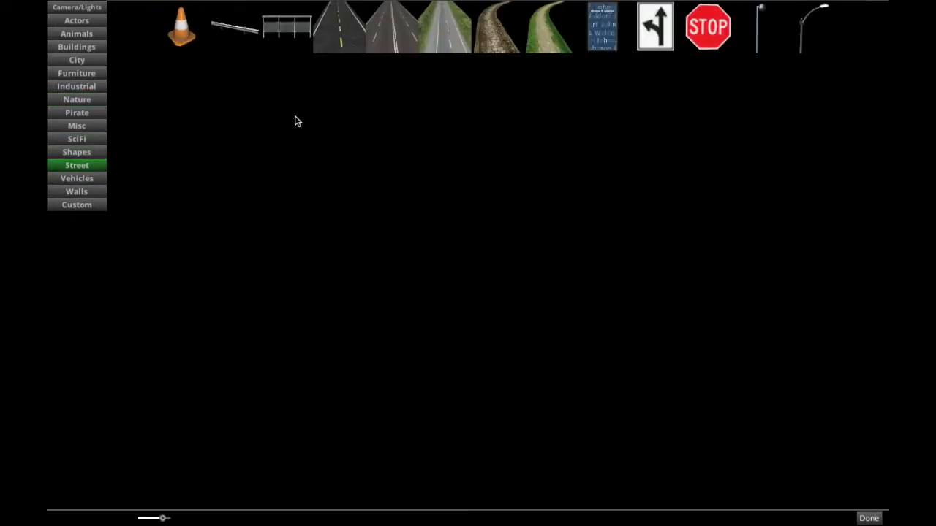
pyautogui.click(448, 37)
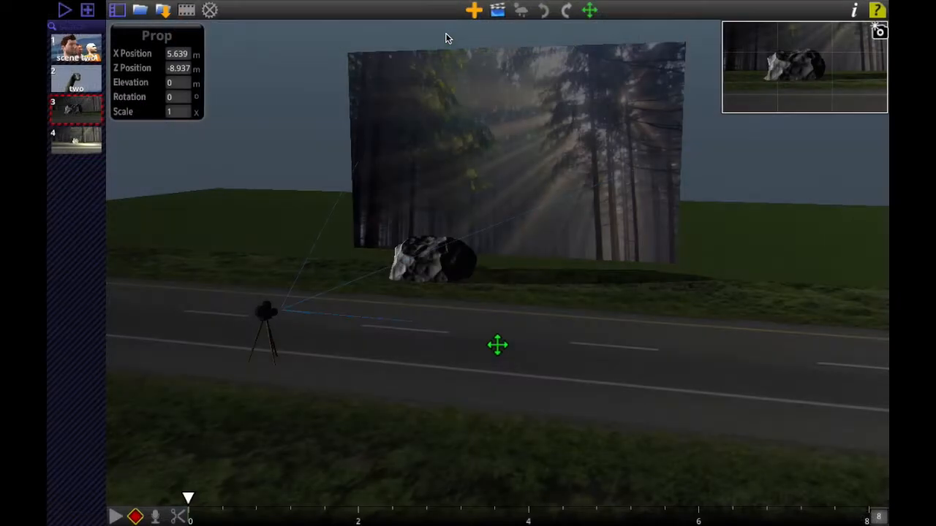
pyautogui.moveTo(497, 346); pyautogui.dragTo(506, 310)
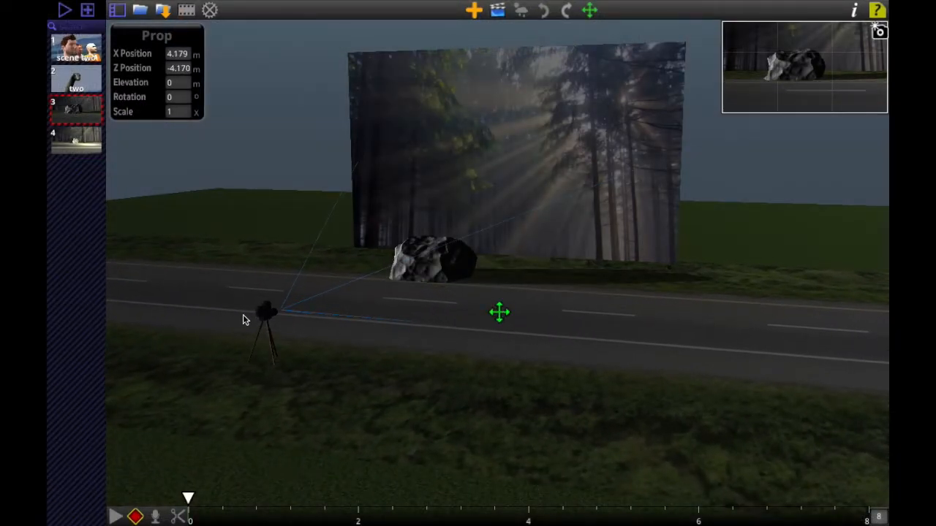
# Move the camera back from the road and enlarge the camera preview
pyautogui.click(267, 313)
pyautogui.moveTo(265, 316); pyautogui.dragTo(125, 427)
pyautogui.moveTo(757, 114); pyautogui.dragTo(756, 165)
# Position the camera on the grass at about X 0.315 m, Z -23.27 m and set its zoom to about 107 mm
pyautogui.scroll(-2, 489, 307)
pyautogui.scroll(-2, 489, 307)
pyautogui.moveTo(338, 347); pyautogui.dragTo(285, 344)
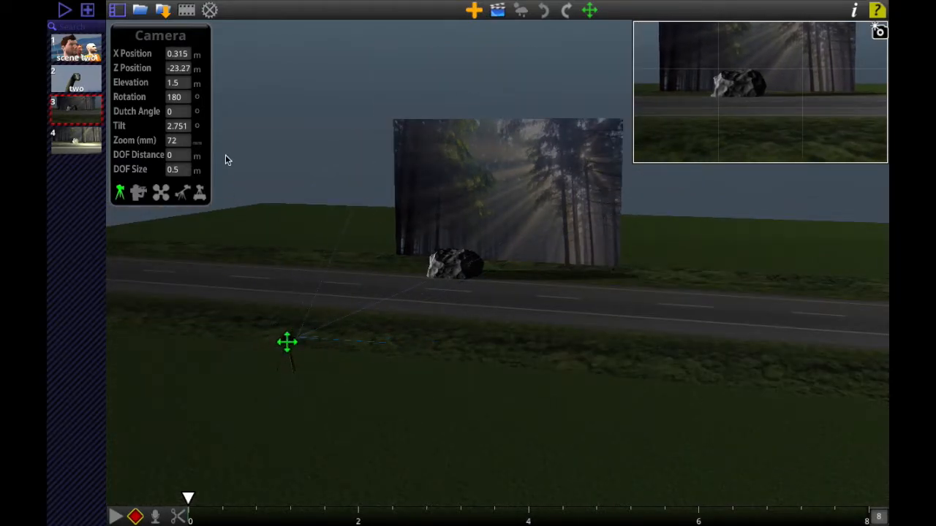
pyautogui.moveTo(134, 146); pyautogui.dragTo(181, 145)
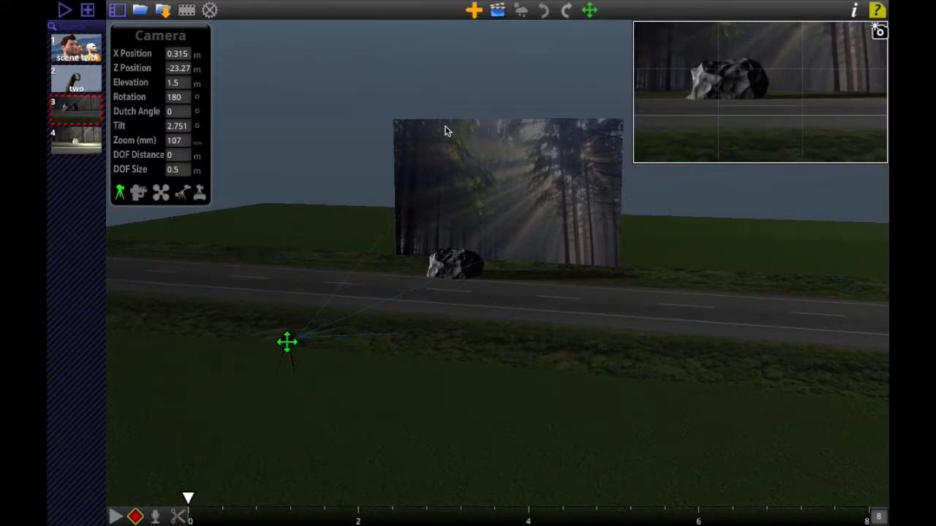
# Add the ice cream truck from the Vehicles props and place it on the road at about X -6.77 m, Z -6.60 m
pyautogui.click(474, 10)
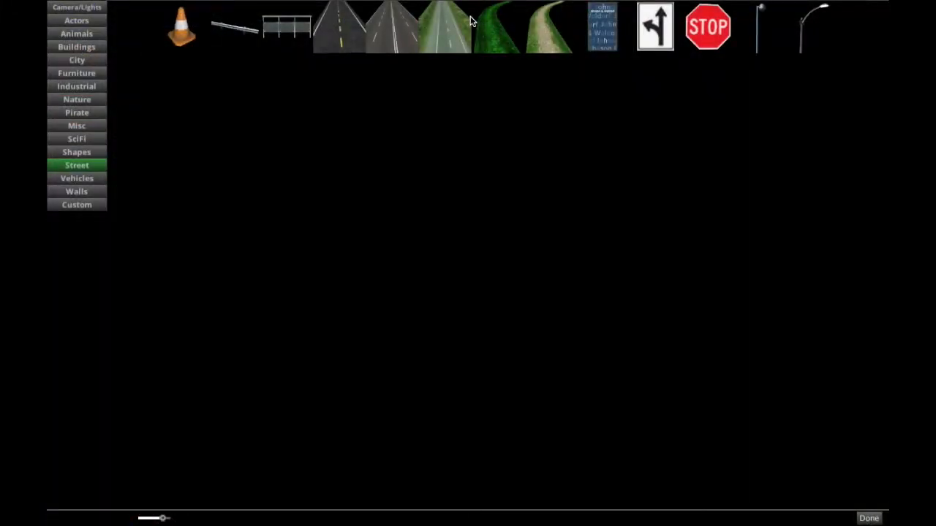
pyautogui.click(79, 178)
pyautogui.click(420, 98)
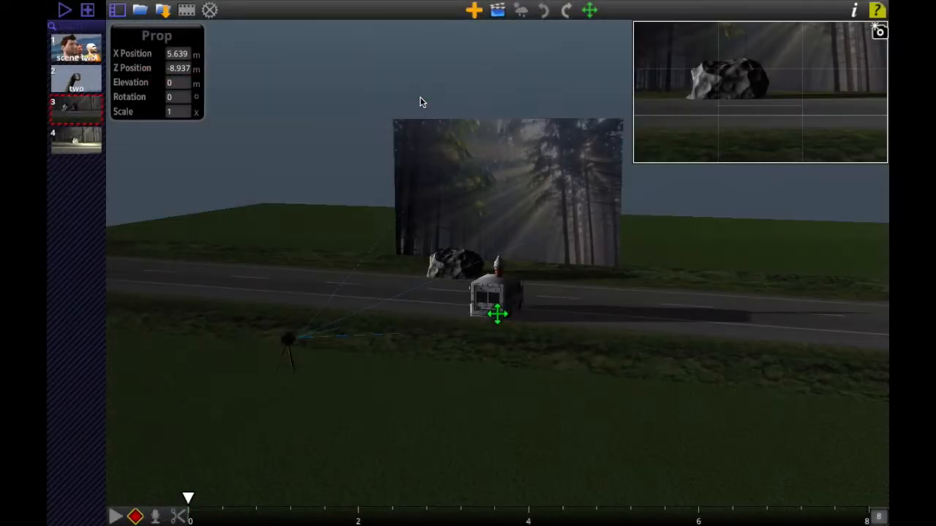
pyautogui.moveTo(495, 316); pyautogui.dragTo(363, 295)
pyautogui.moveTo(334, 294)
pyautogui.mouseDown()
pyautogui.moveTo(324, 289)
pyautogui.moveTo(331, 295)
pyautogui.mouseUp()
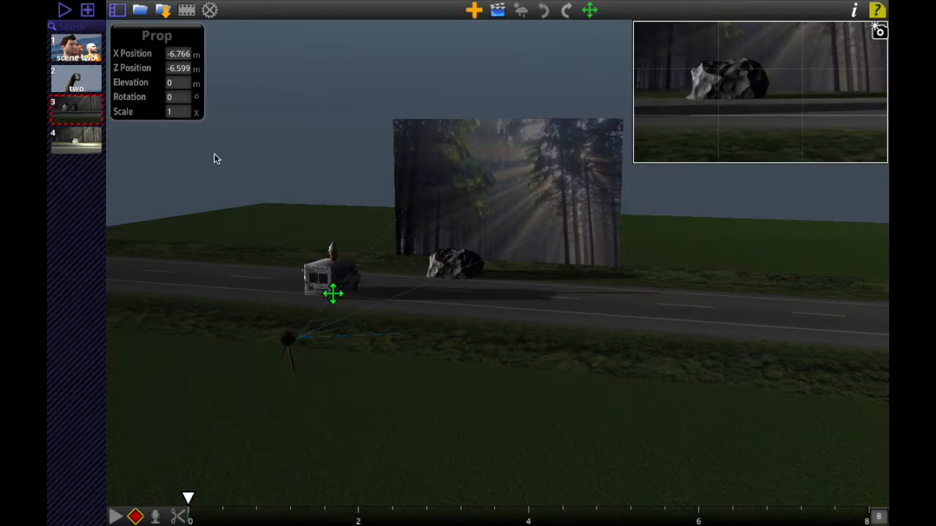
# Set the ice cream truck's rotation to 90 degrees
pyautogui.moveTo(142, 98); pyautogui.dragTo(184, 107)
pyautogui.click(182, 107)
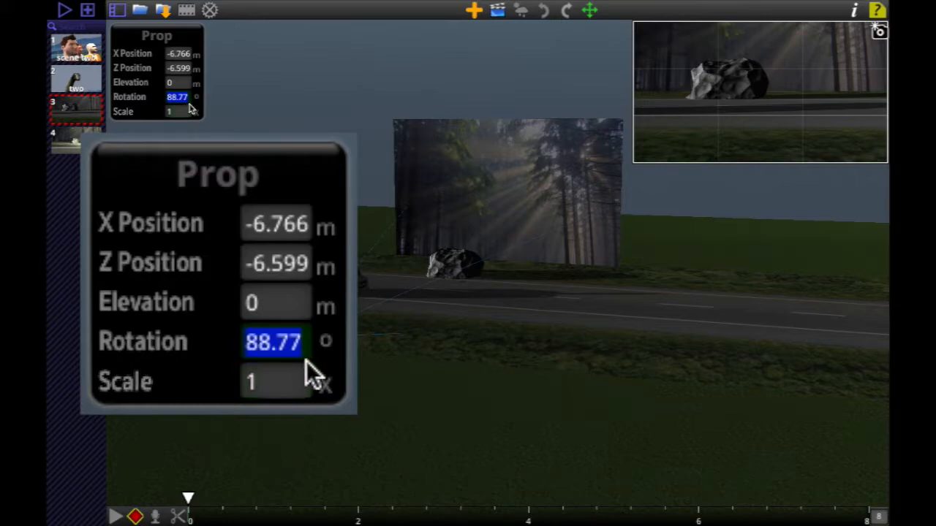
pyautogui.write('9')
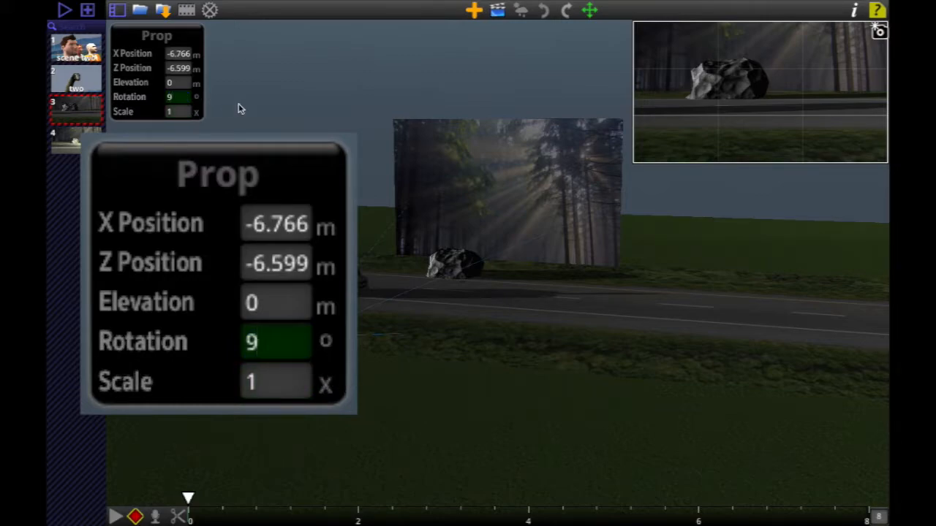
pyautogui.write('0')
pyautogui.press('Return')
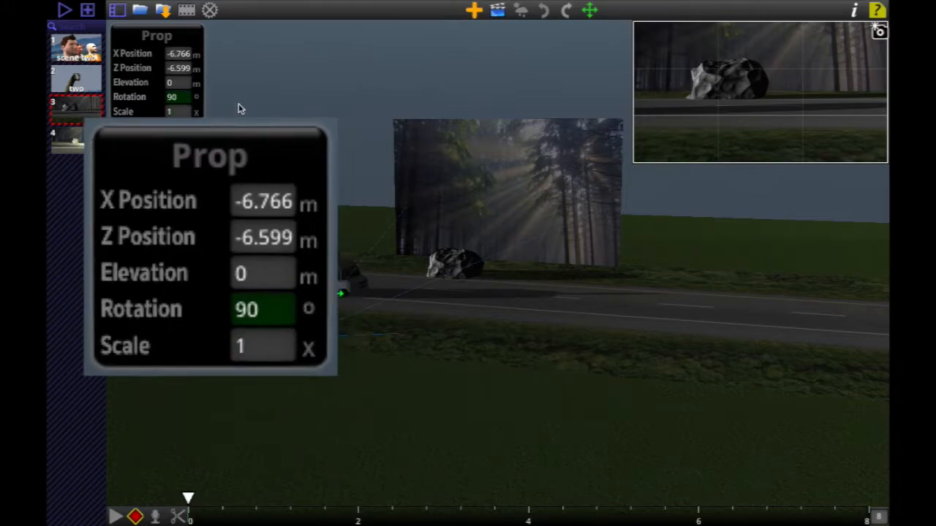
# Add the curved-arm street lamp from the Street props and place it beside the road at about X 1.79 m, Z -12.29 m
pyautogui.click(473, 10)
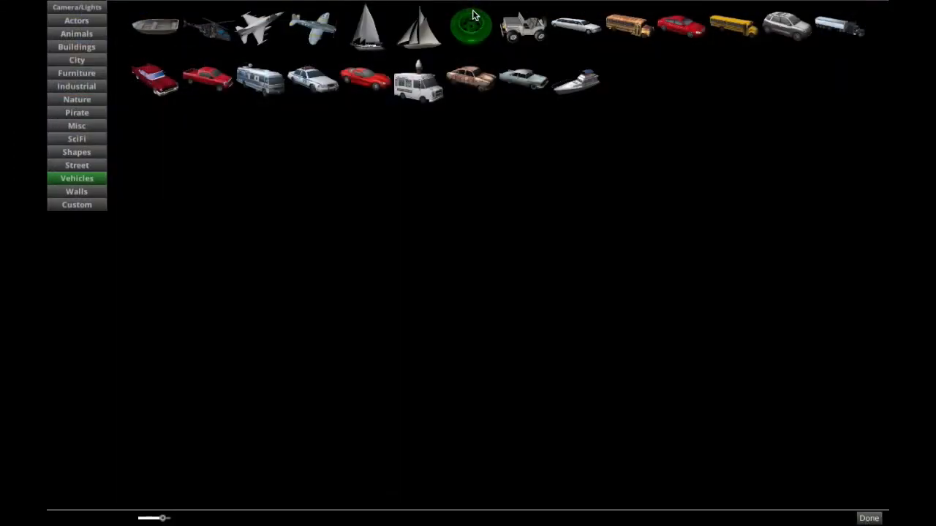
pyautogui.click(81, 166)
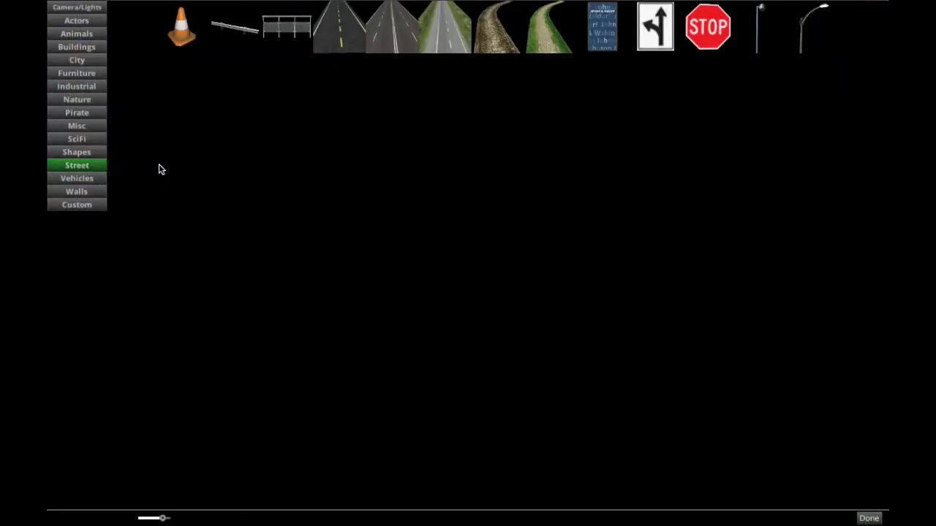
pyautogui.click(810, 19)
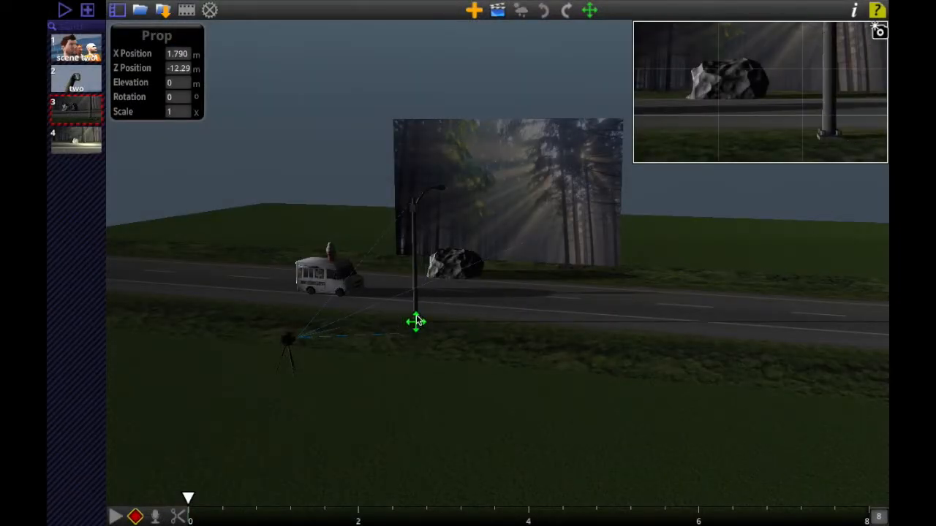
# Add a bulb light under the street lamp at about X 2.13 m, Z -9.70 m, with elevation about 4.94 m and brightness about 32.3
pyautogui.click(474, 10)
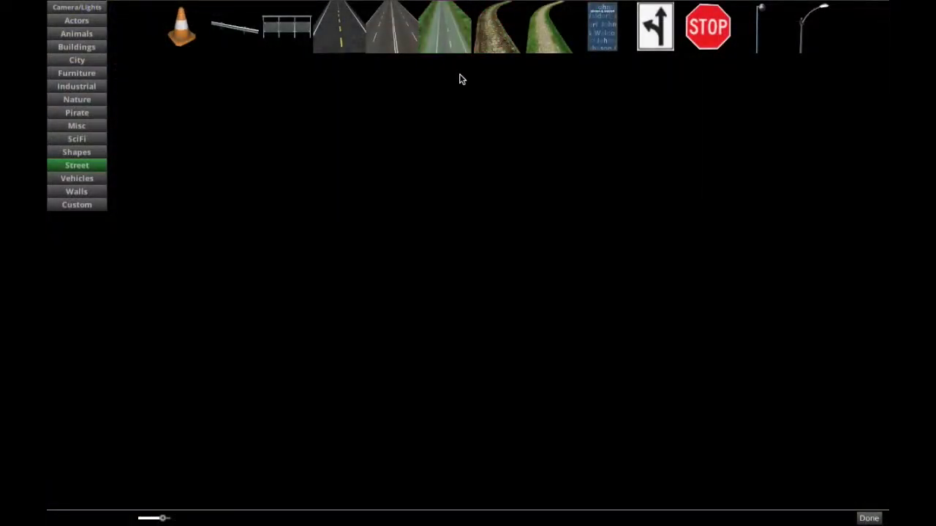
pyautogui.click(80, 8)
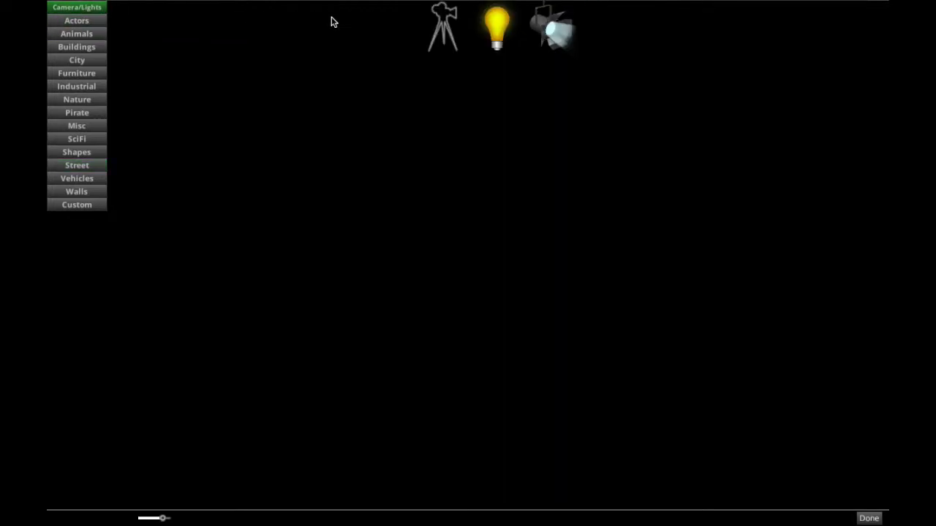
pyautogui.click(495, 28)
pyautogui.moveTo(497, 311); pyautogui.dragTo(434, 305)
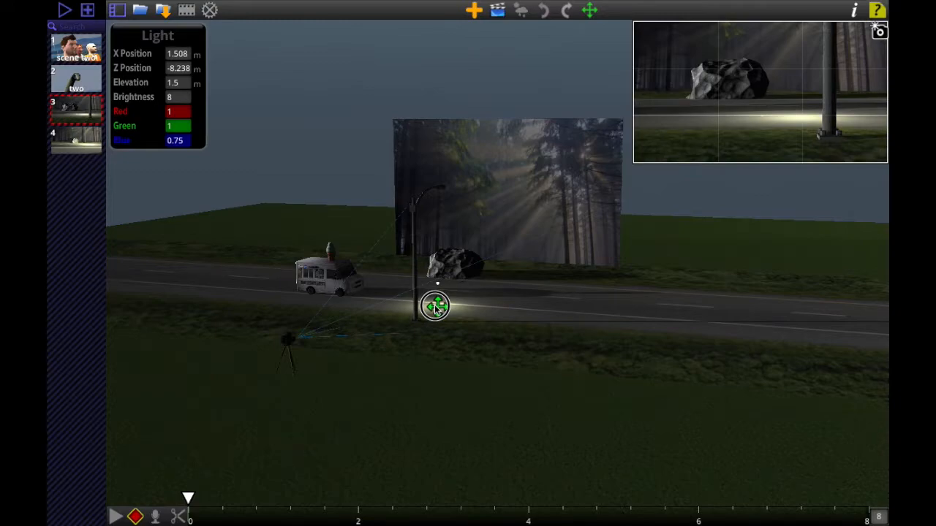
pyautogui.moveTo(132, 94); pyautogui.dragTo(161, 83)
pyautogui.moveTo(438, 307); pyautogui.dragTo(439, 312)
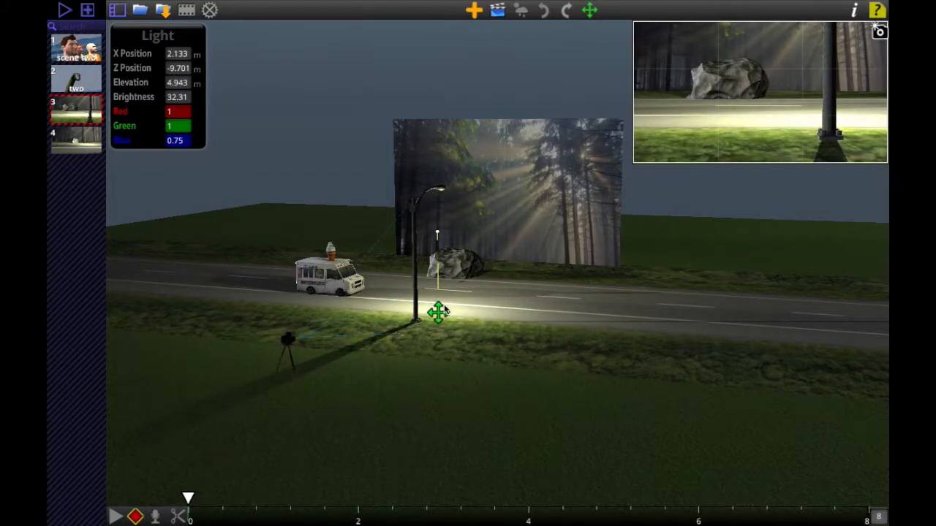
# Add the HD actor in a suit and sunglasses and place him beside the boulder at about X 2.16 m, Z -1.66 m
pyautogui.click(474, 12)
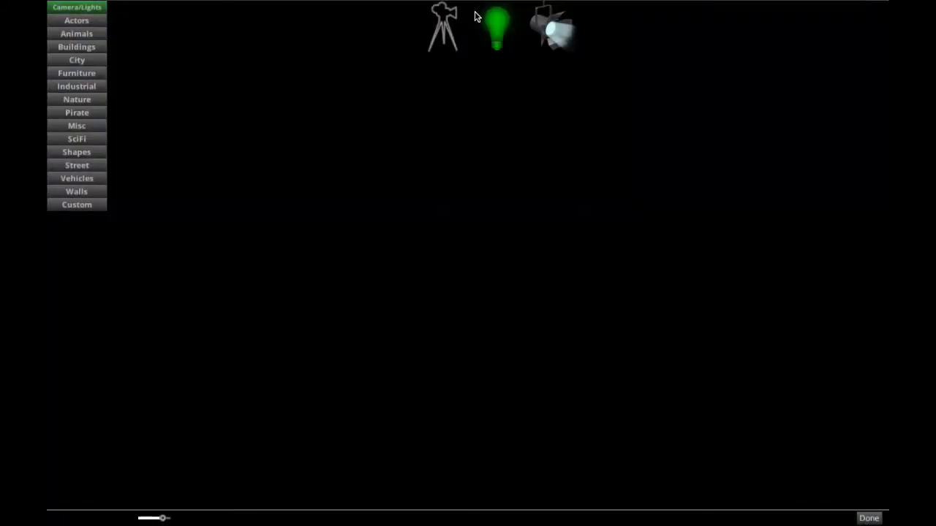
pyautogui.click(82, 21)
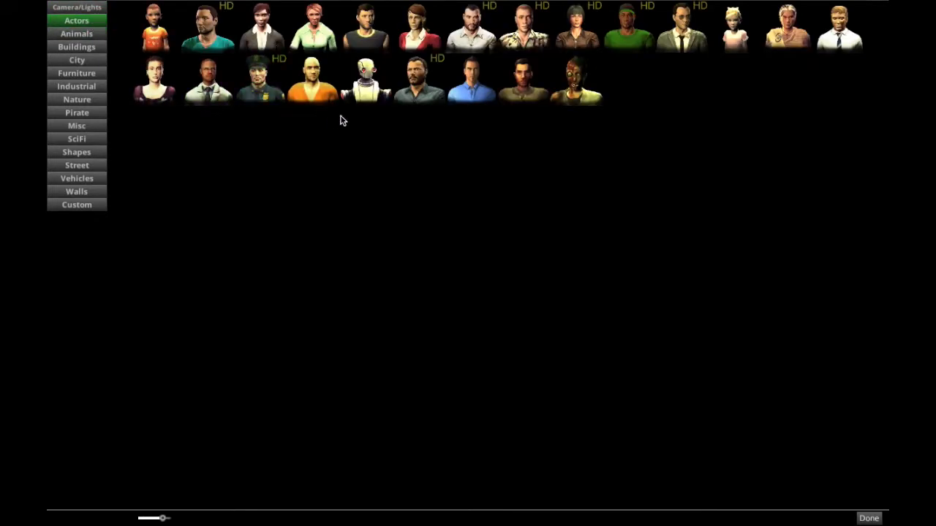
pyautogui.click(687, 38)
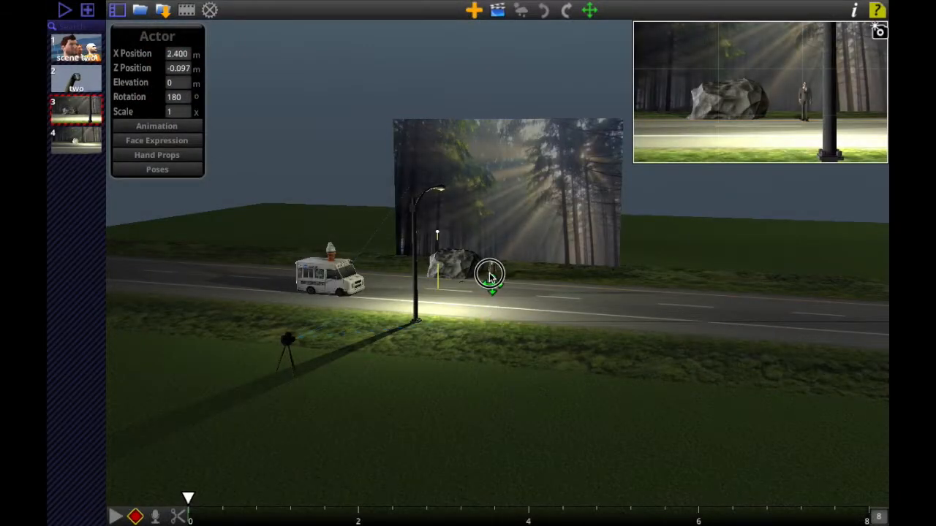
pyautogui.moveTo(491, 283)
pyautogui.mouseDown()
pyautogui.moveTo(472, 282)
pyautogui.moveTo(480, 281)
pyautogui.mouseUp()
pyautogui.click(131, 211)
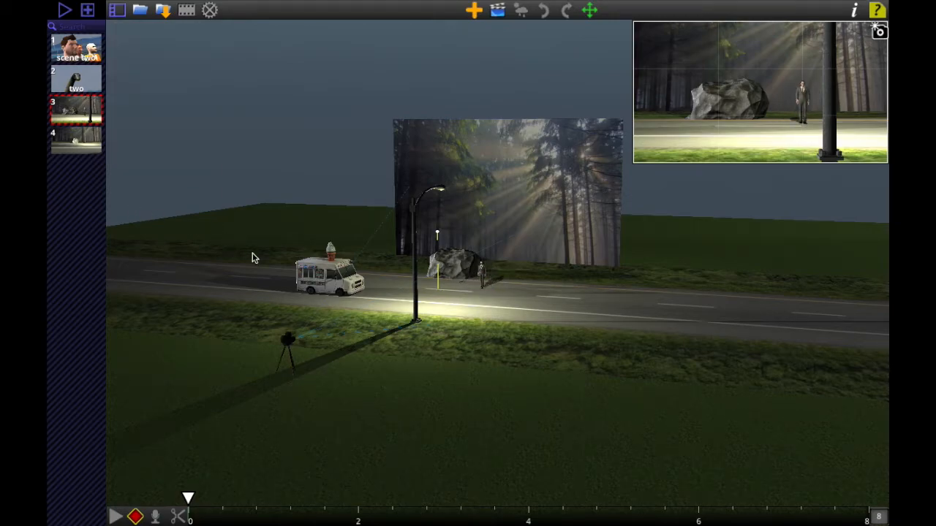
# Apply the Phone animation to the actor in the suit
pyautogui.scroll(6, 305, 265)
pyautogui.moveTo(342, 256); pyautogui.dragTo(580, 315)
pyautogui.click(504, 272)
pyautogui.click(156, 128)
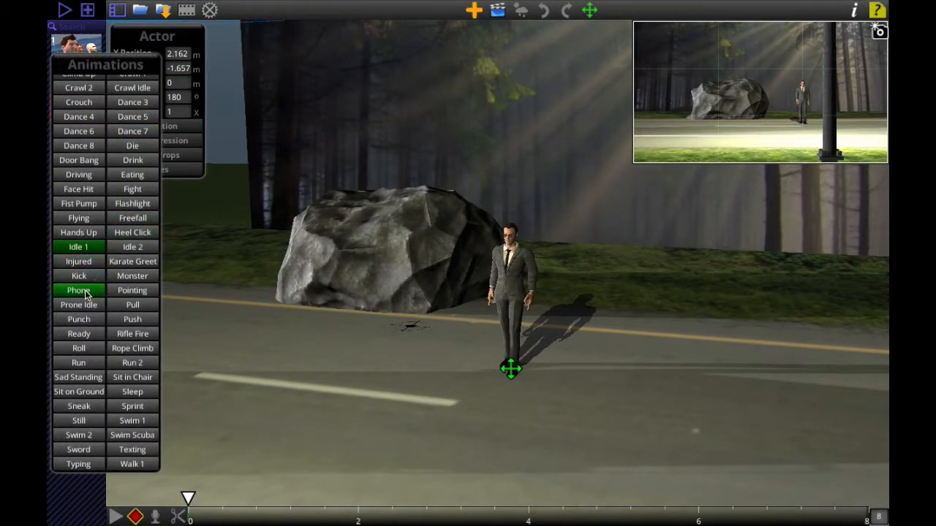
pyautogui.click(80, 291)
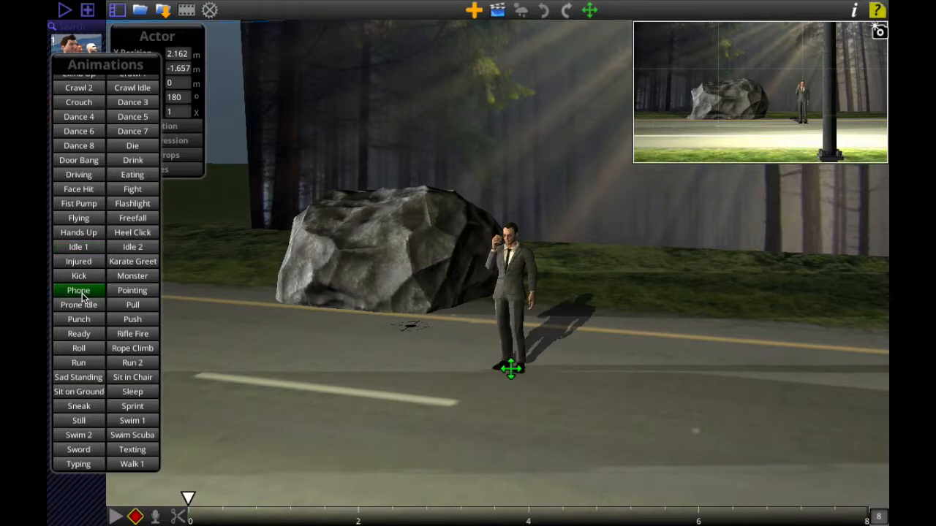
pyautogui.click(190, 171)
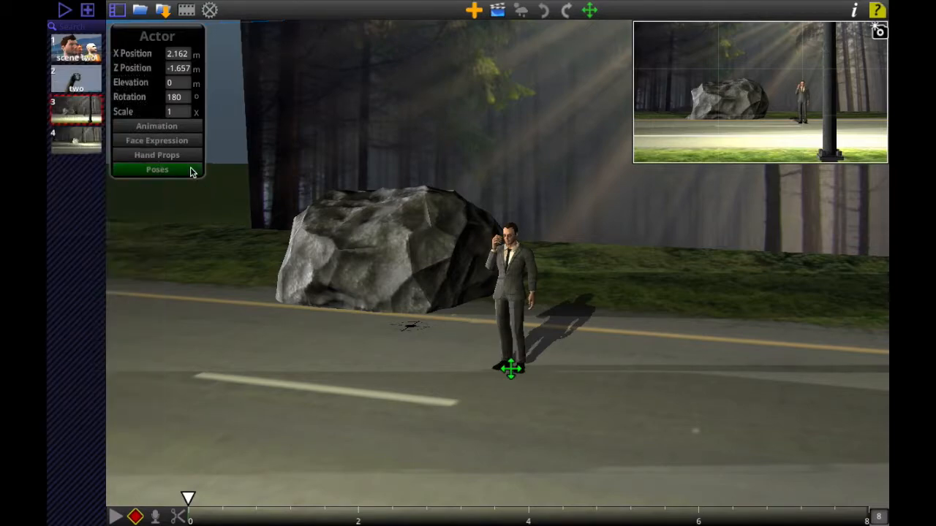
# Give the actor the smartphone as a hand prop
pyautogui.click(172, 157)
pyautogui.click(75, 108)
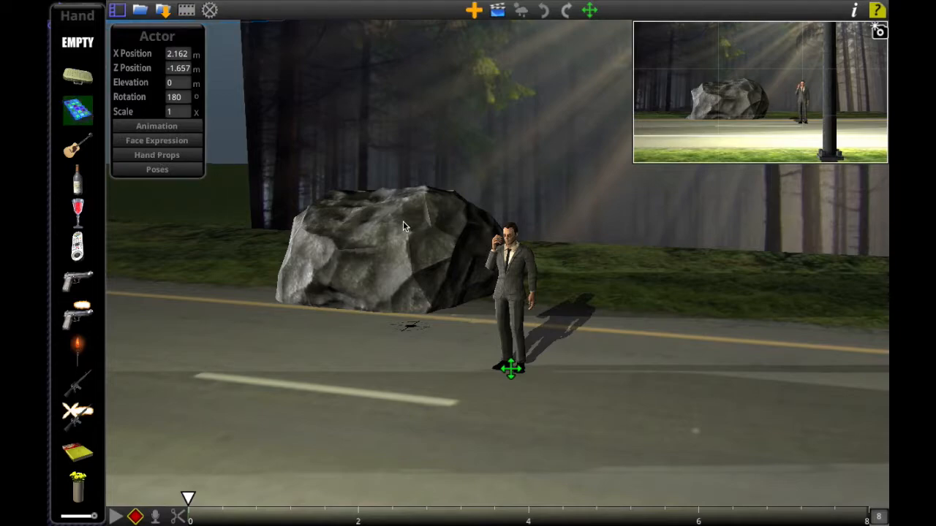
# Focus the view on the actor in the suit and examine his phone pose and hand prop up close
pyautogui.click(506, 261)
pyautogui.scroll(-1, 507, 261)
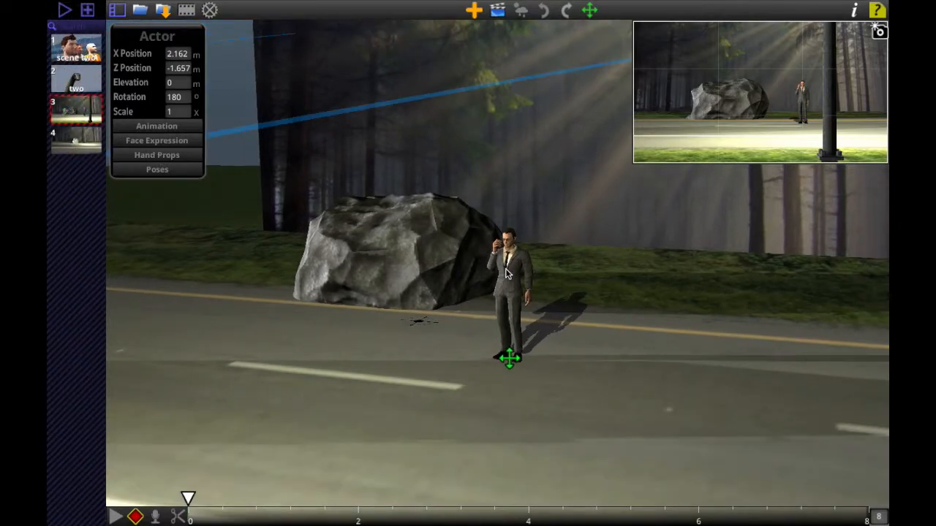
pyautogui.rightClick(505, 269)
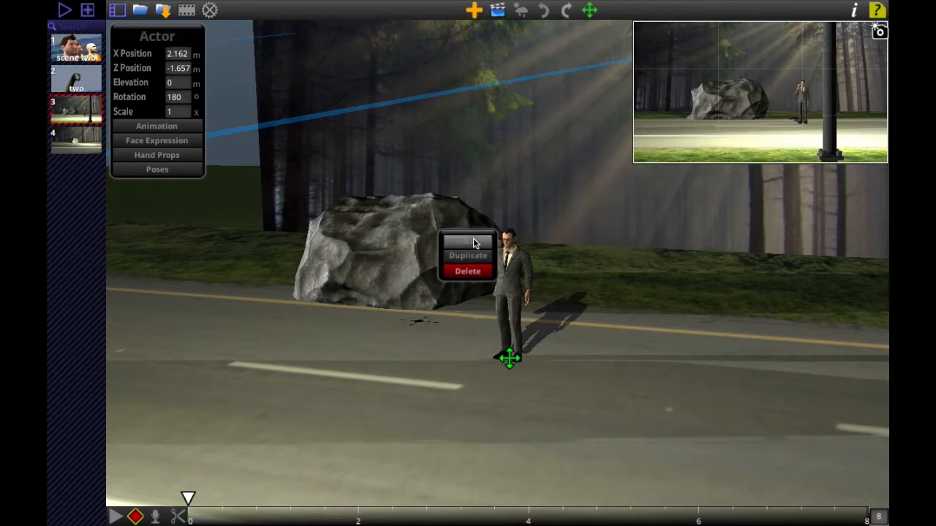
pyautogui.click(473, 243)
pyautogui.scroll(3, 495, 234)
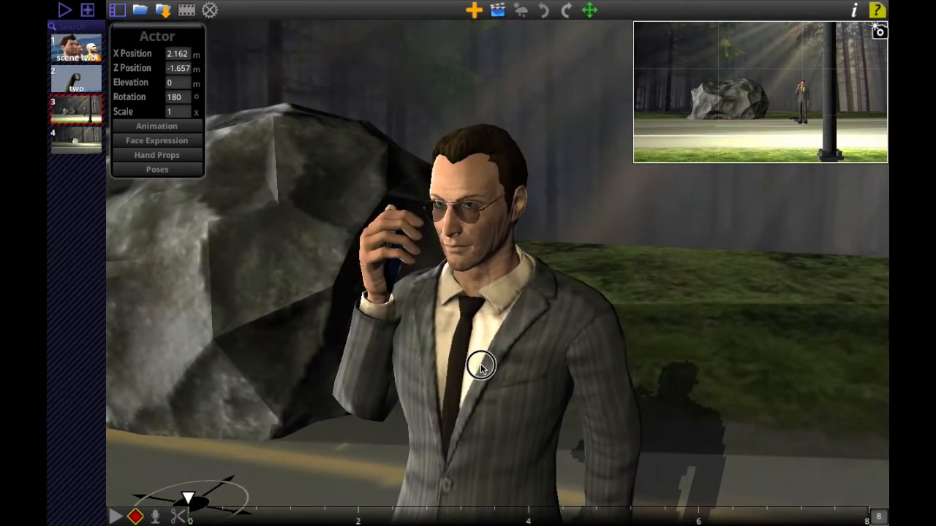
pyautogui.scroll(2, 480, 358)
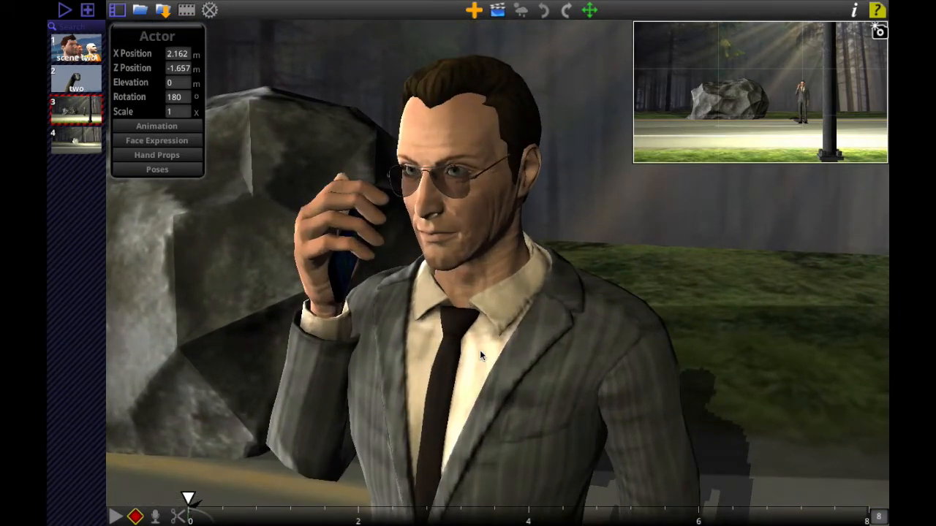
pyautogui.moveTo(480, 350)
pyautogui.mouseDown(button='right')
pyautogui.moveTo(373, 353)
pyautogui.moveTo(463, 353)
pyautogui.mouseUp(button='right')
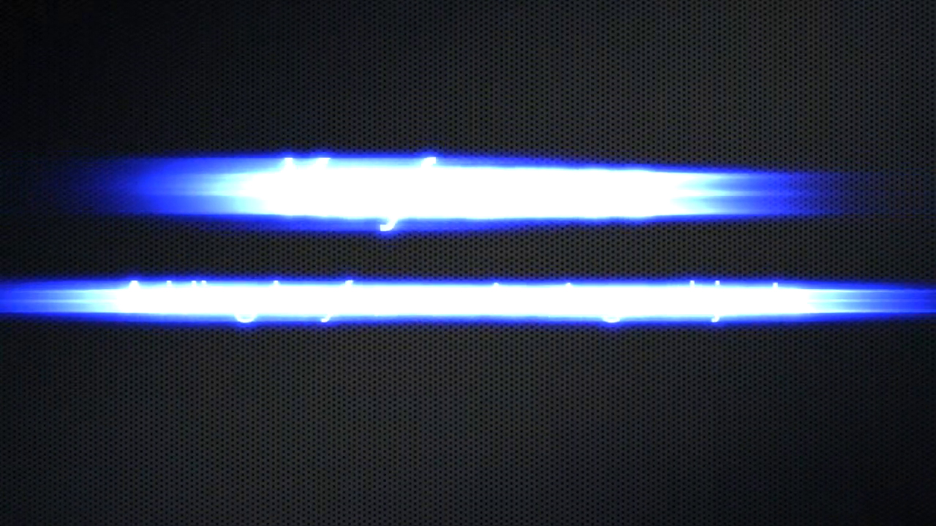
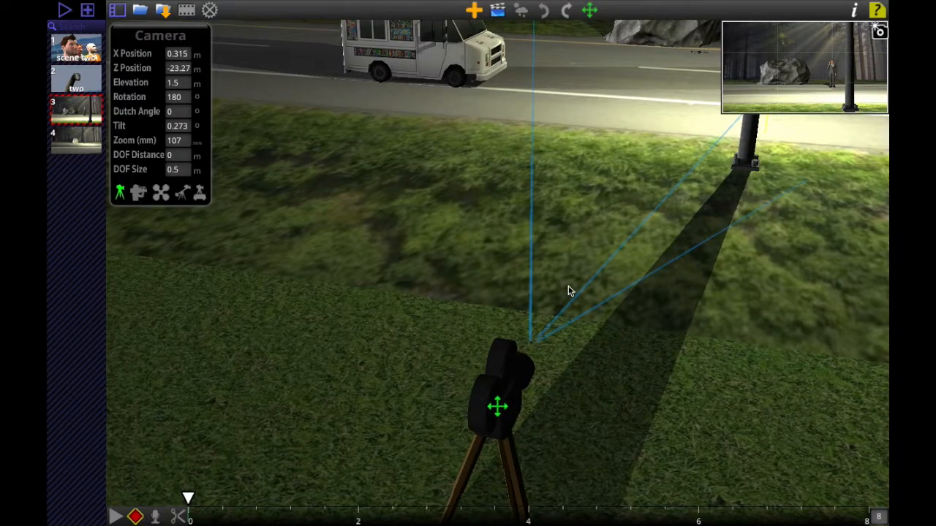
# Duplicate the tripod camera and place the copy beside it at about X 2.48 m, Z -22.25 m
pyautogui.scroll(-4, 569, 286)
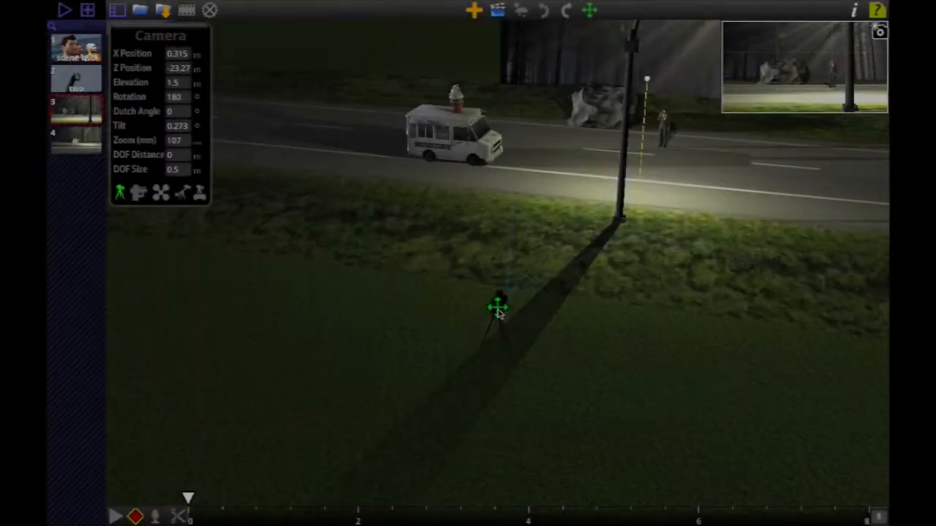
pyautogui.click(530, 347)
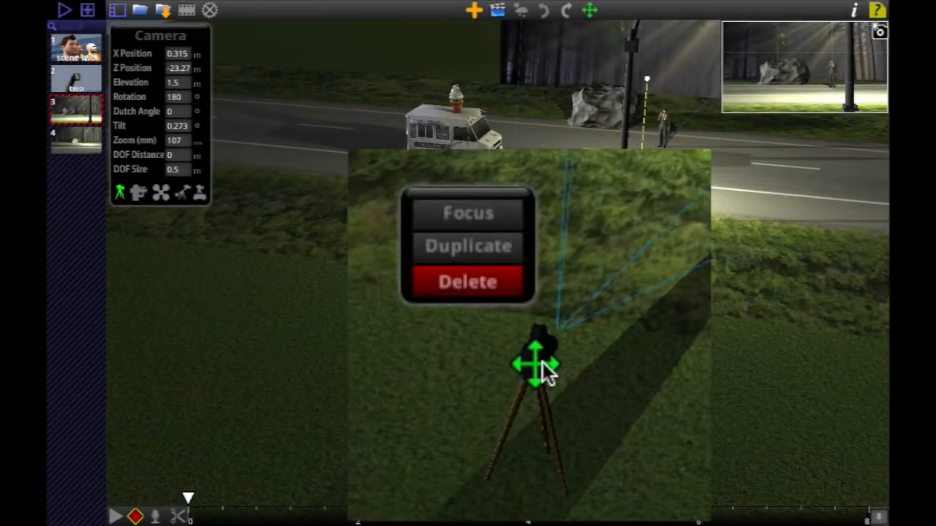
pyautogui.click(490, 248)
pyautogui.moveTo(596, 359); pyautogui.dragTo(591, 304)
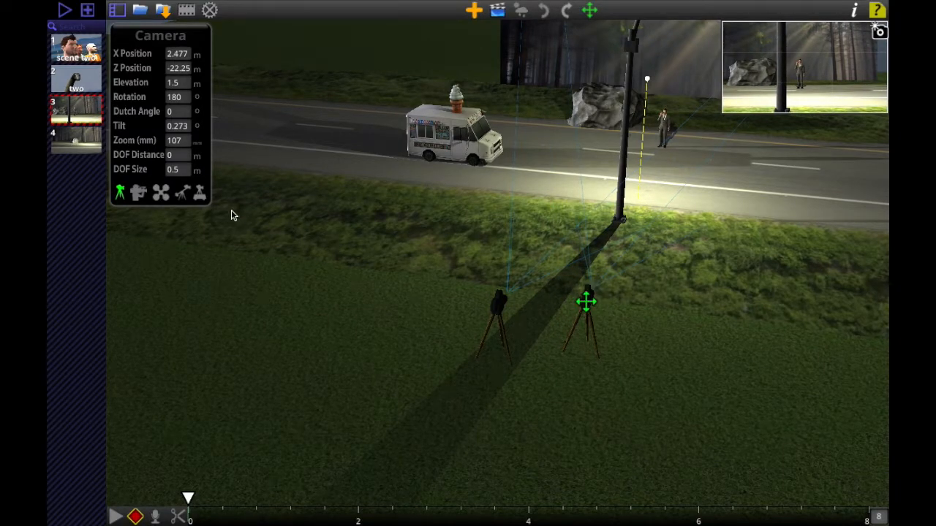
# Switch the camera copy to a drone rig at about X 0.10 m, Z -14.10 m, with elevation about 9.38 m
pyautogui.click(160, 193)
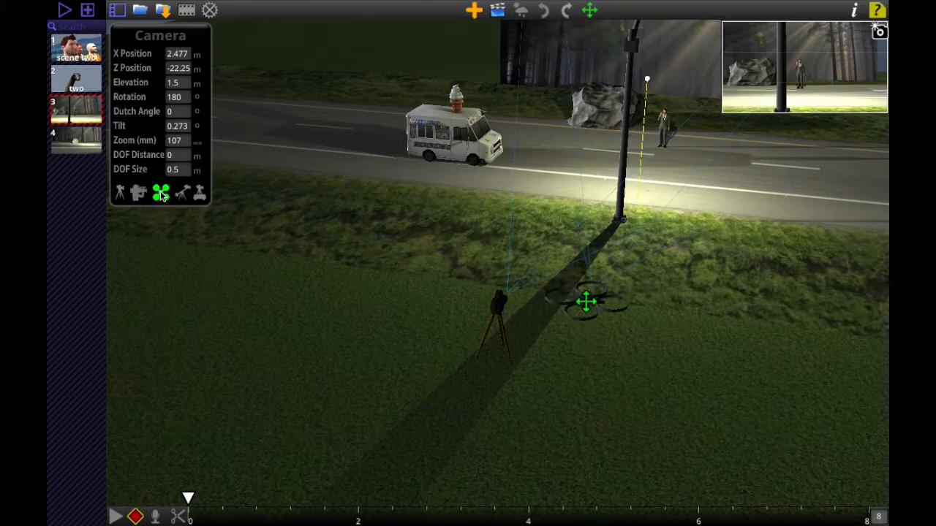
pyautogui.moveTo(587, 304); pyautogui.dragTo(569, 194)
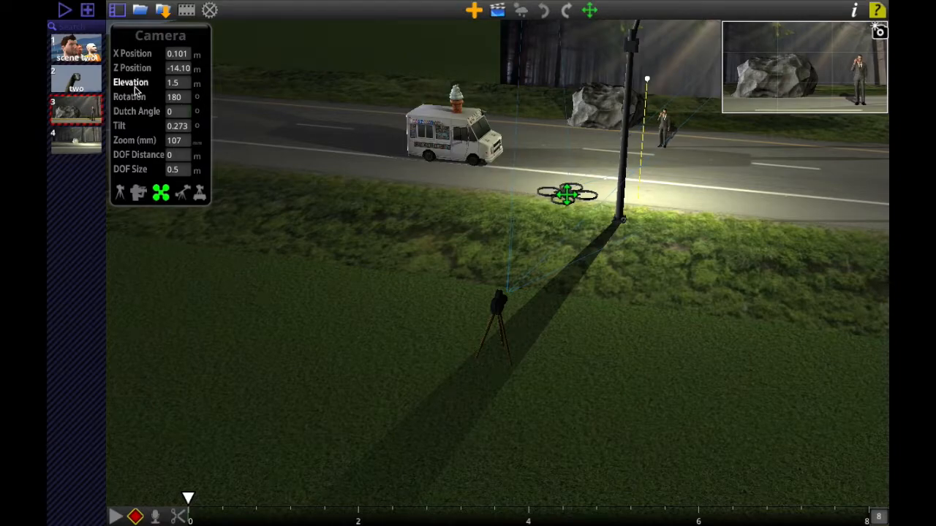
pyautogui.moveTo(135, 86); pyautogui.dragTo(189, 86)
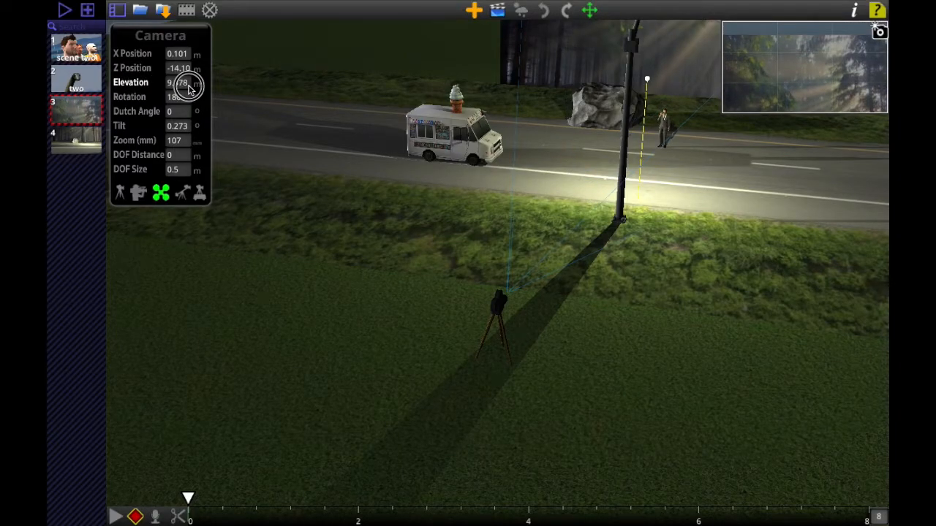
# Set the drone camera's tilt to about 44.94° and zoom to 45 mm, and move it to about X -4.90 m, Z -13.96 m to frame the truck
pyautogui.scroll(-3, 391, 241)
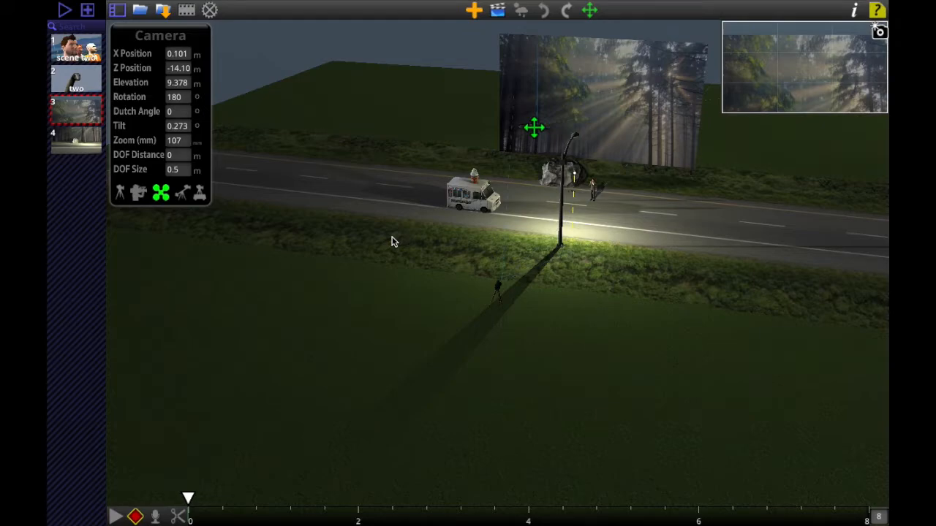
pyautogui.rightClick(535, 129)
pyautogui.click(474, 241)
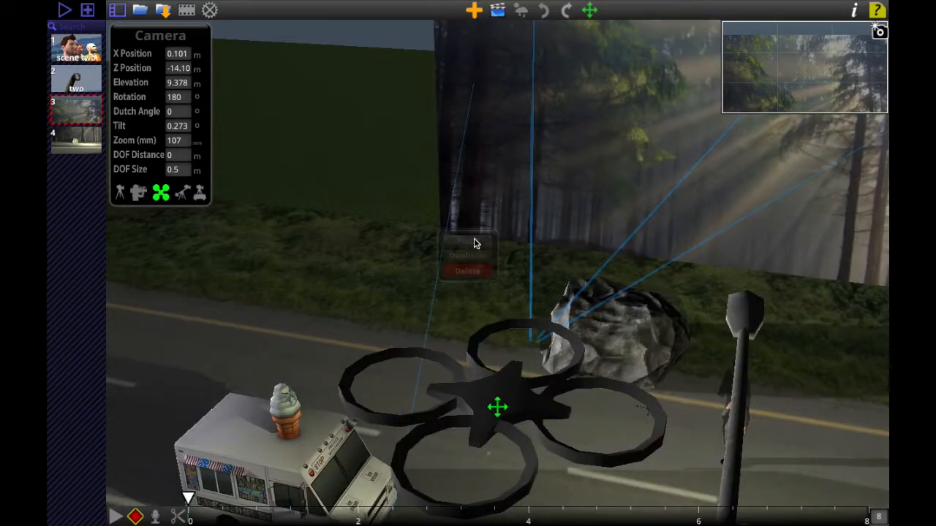
pyautogui.scroll(-3, 482, 289)
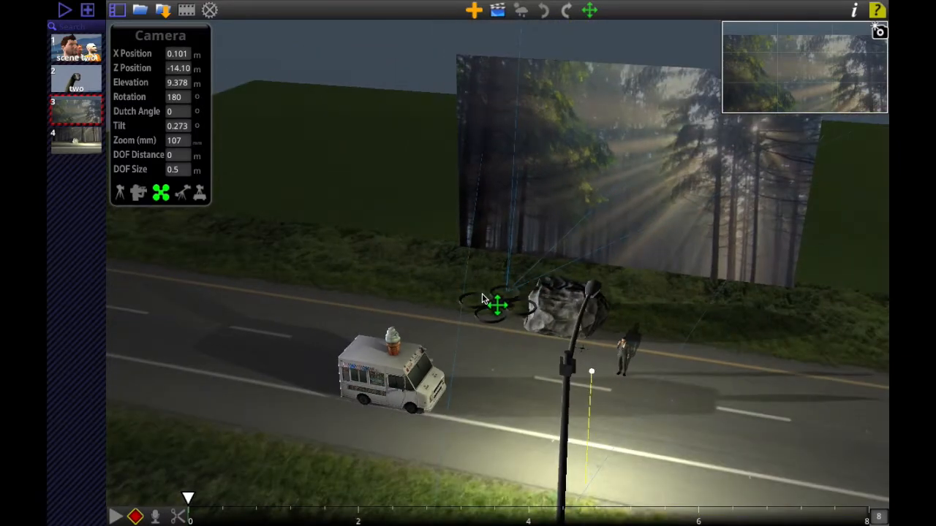
pyautogui.scroll(1, 482, 298)
pyautogui.moveTo(128, 127); pyautogui.dragTo(188, 126)
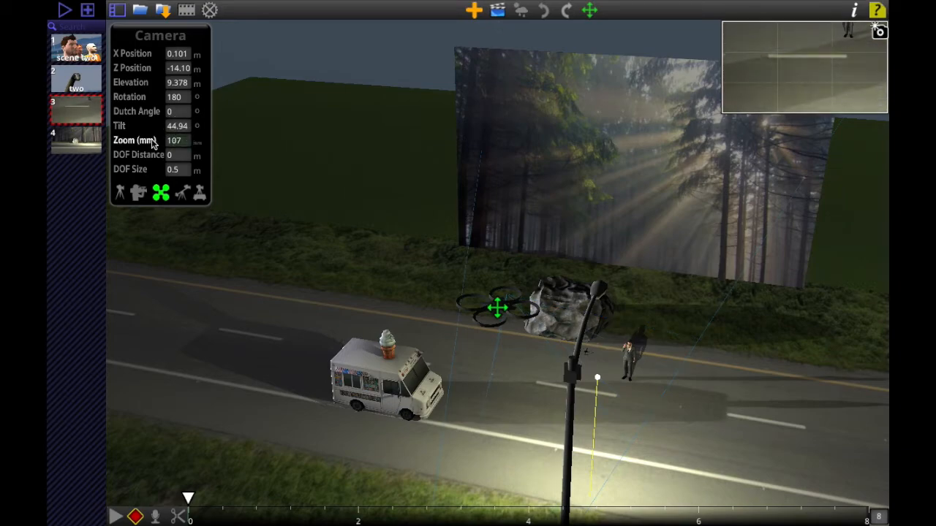
pyautogui.moveTo(130, 144); pyautogui.dragTo(51, 146)
pyautogui.moveTo(494, 308); pyautogui.dragTo(328, 281)
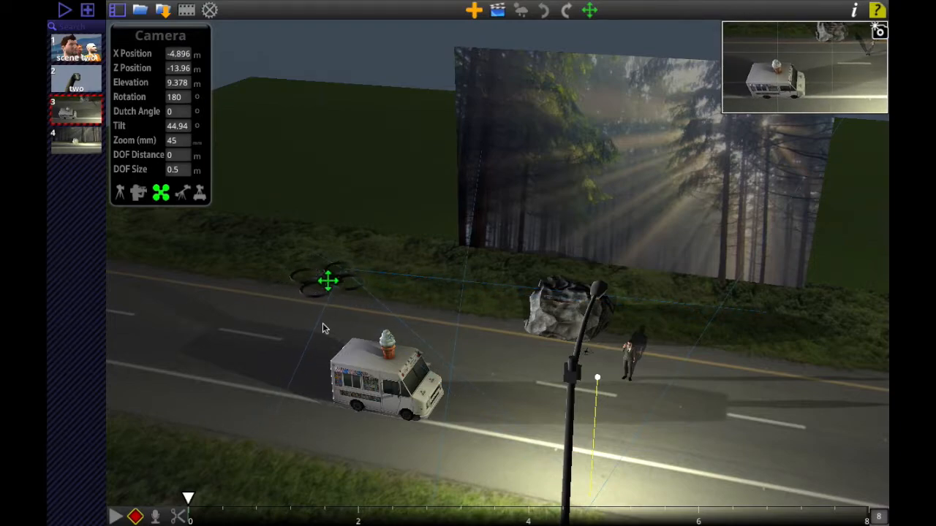
# Keyframe the drone camera at its start position at 0 s and at about X 8.87 m, Z -14.25 m at 6 s
pyautogui.click(134, 517)
pyautogui.moveTo(188, 499); pyautogui.dragTo(702, 503)
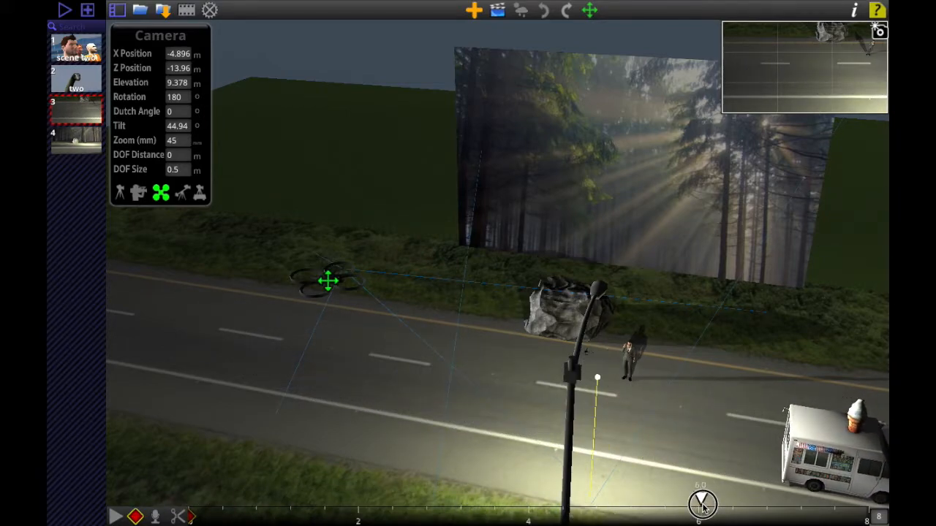
pyautogui.moveTo(329, 281); pyautogui.dragTo(859, 362)
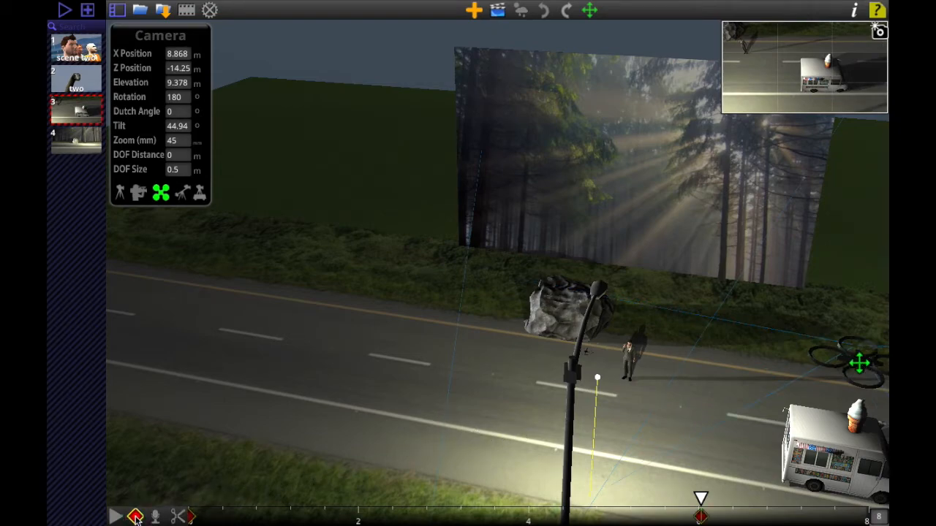
# Play the drone camera's move from the start and return the timeline to 0 s
pyautogui.moveTo(700, 499)
pyautogui.mouseDown()
pyautogui.moveTo(439, 493)
pyautogui.moveTo(180, 506)
pyautogui.mouseUp()
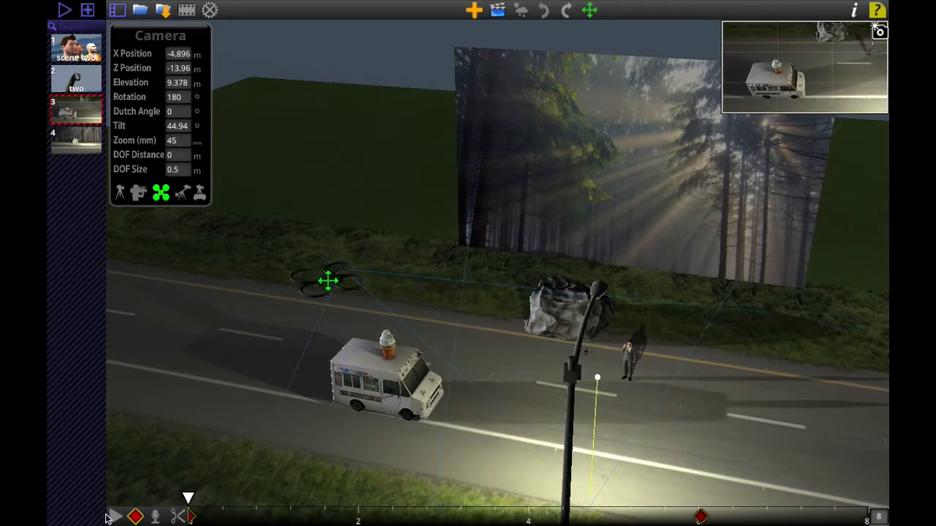
pyautogui.click(115, 517)
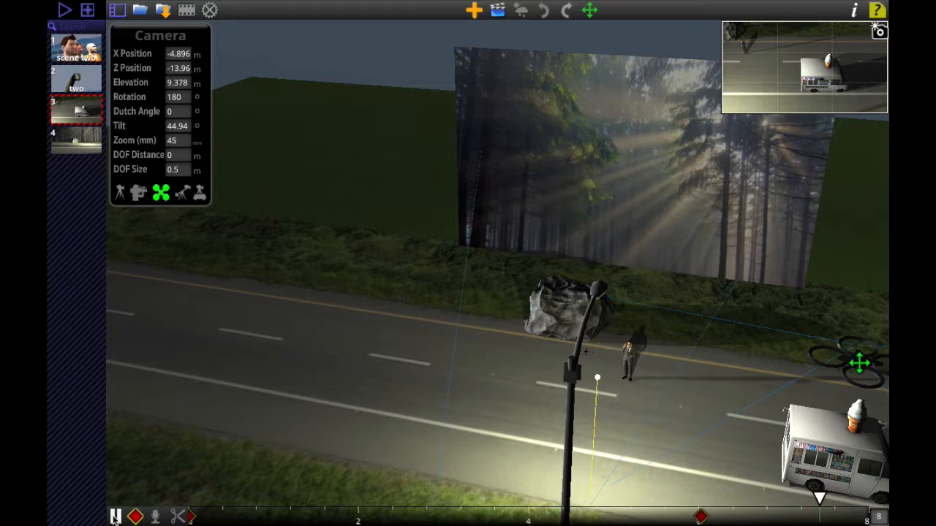
pyautogui.moveTo(870, 500); pyautogui.dragTo(139, 518)
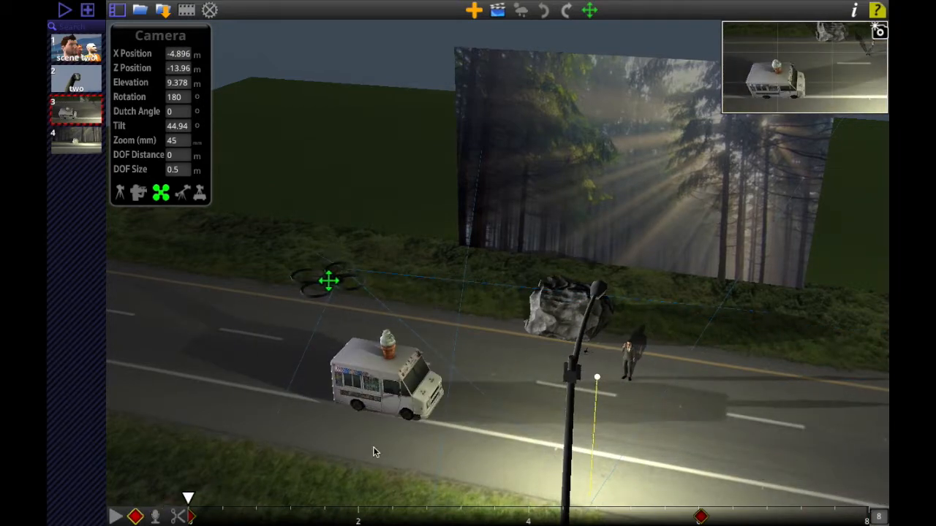
# Add camera cuts to the tripod camera at 0 s and to the drone camera at about 2.2 s
pyautogui.scroll(-3, 373, 452)
pyautogui.click(449, 506)
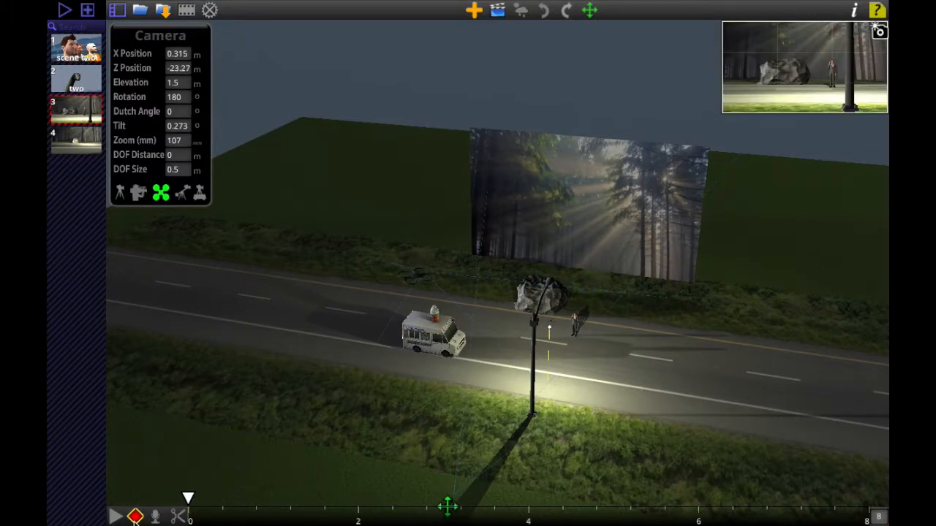
pyautogui.moveTo(188, 500); pyautogui.dragTo(372, 497)
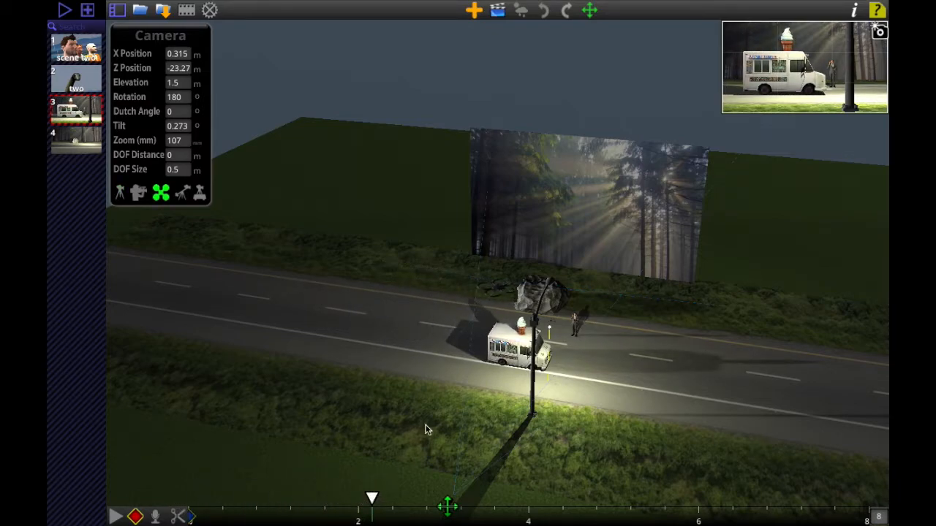
pyautogui.click(496, 289)
pyautogui.click(179, 516)
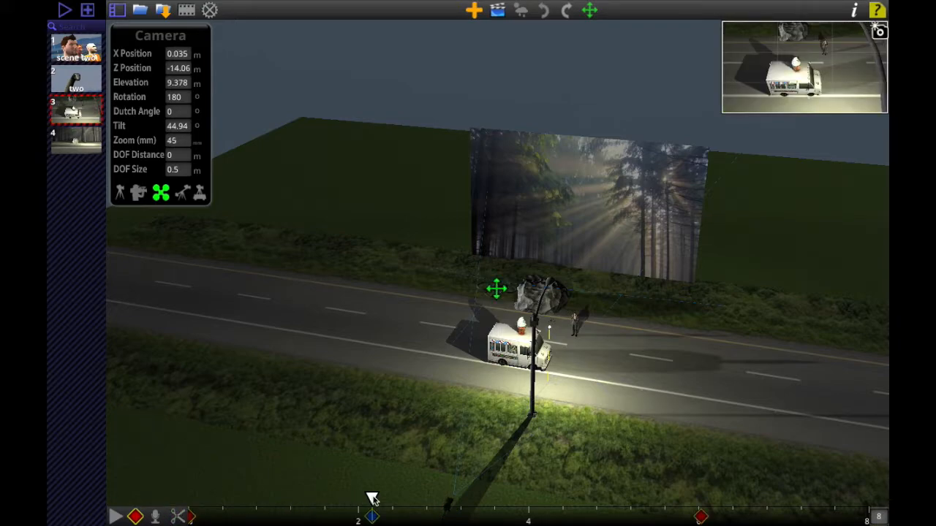
# Preview the cut from the tripod camera to the drone camera by playing the scene from the start
pyautogui.click(385, 460)
pyautogui.moveTo(372, 498); pyautogui.dragTo(171, 508)
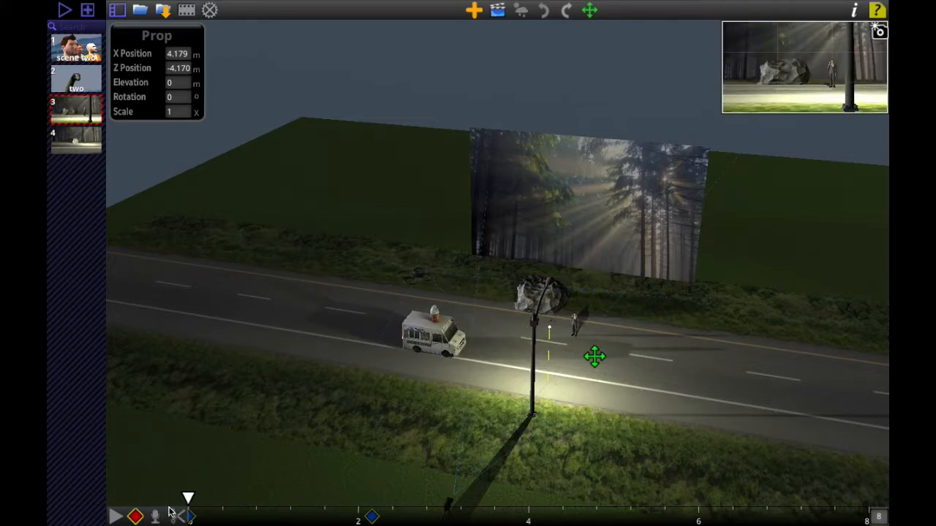
pyautogui.click(115, 516)
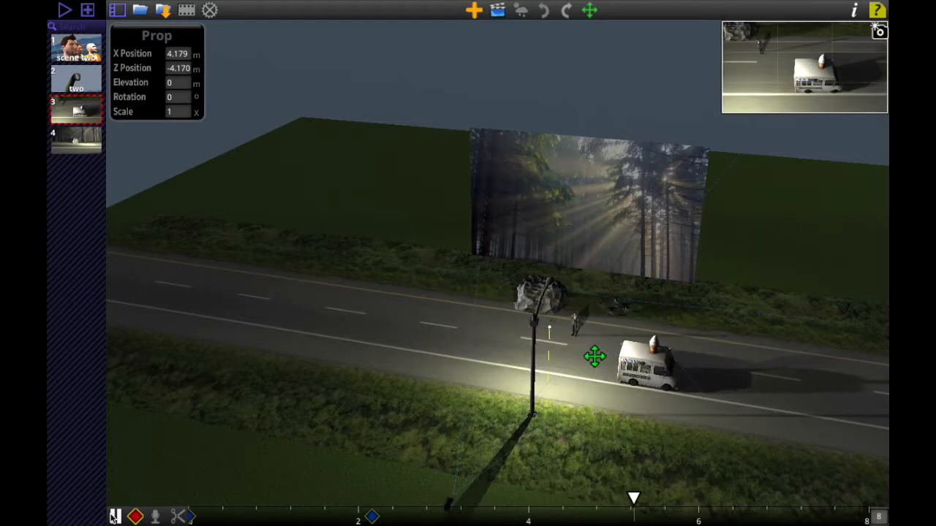
pyautogui.click(114, 517)
# Add cuts to the tripod camera at about 3.1 s and to the drone camera at about 4.4 s, and play the sequence from the start
pyautogui.moveTo(817, 501); pyautogui.dragTo(453, 512)
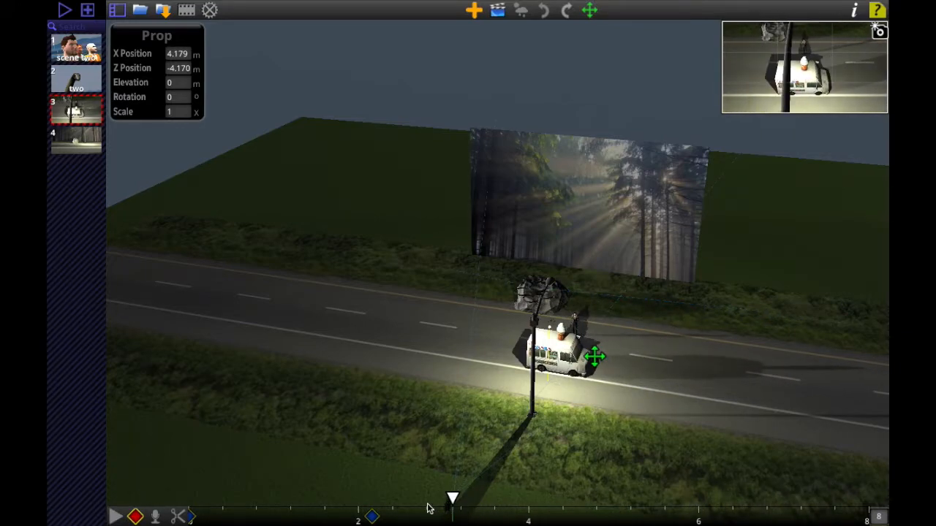
pyautogui.scroll(-1, 353, 469)
pyautogui.click(453, 482)
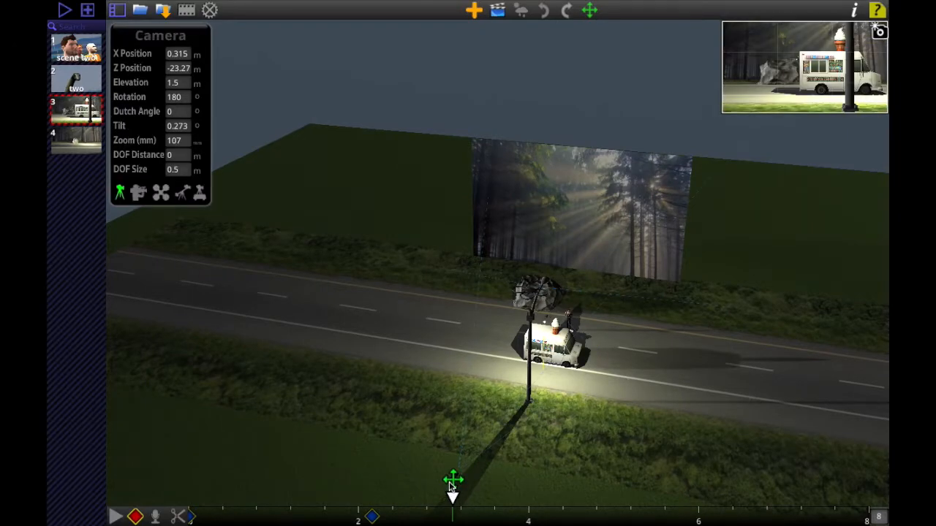
pyautogui.moveTo(453, 494); pyautogui.dragTo(561, 499)
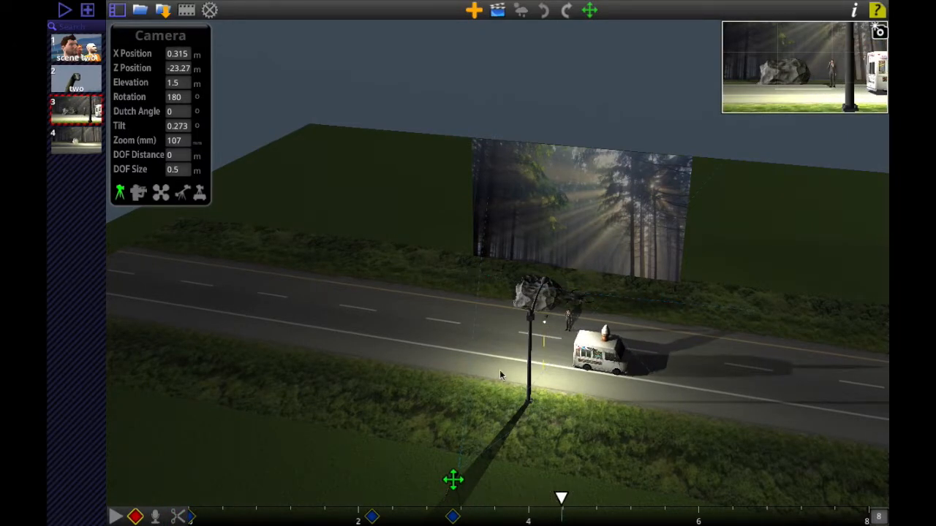
pyautogui.click(576, 300)
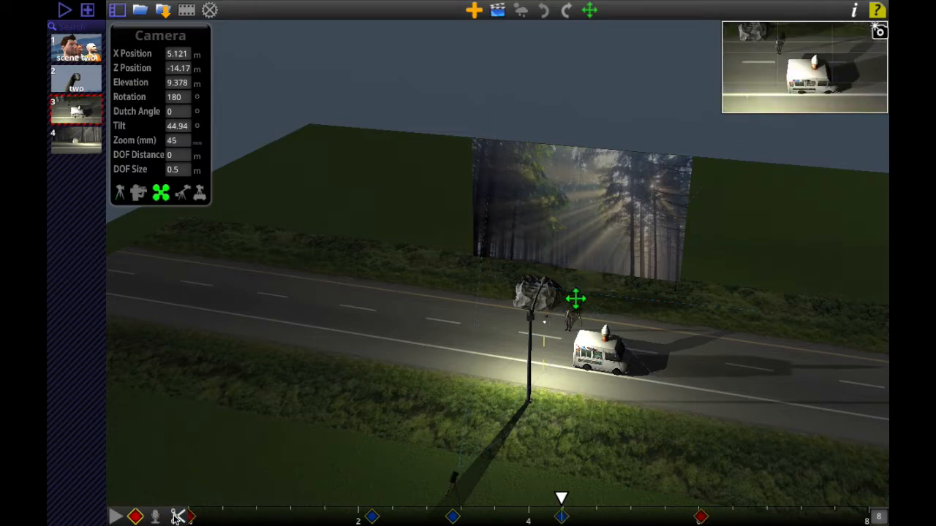
pyautogui.moveTo(560, 498); pyautogui.dragTo(187, 499)
pyautogui.click(116, 517)
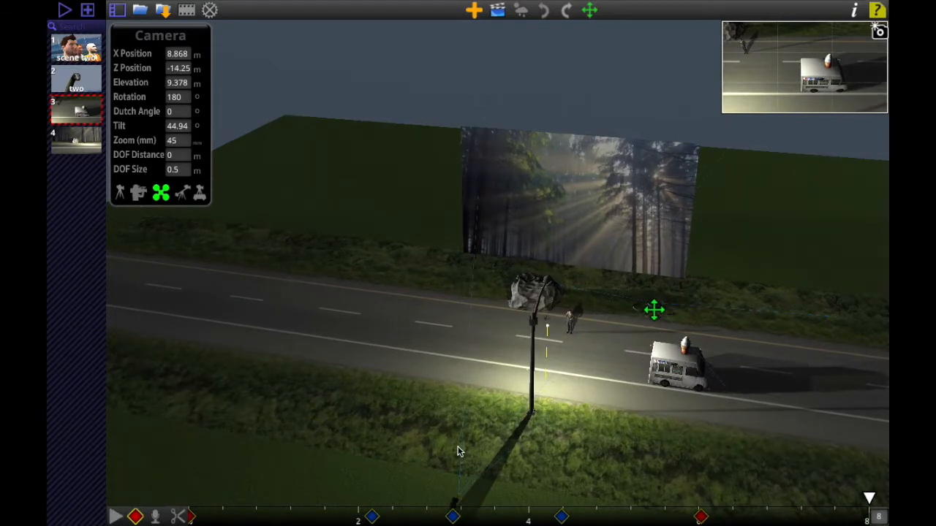
# Delete the drone camera cut at about 4.4 s from the timeline
pyautogui.click(562, 517)
pyautogui.click(562, 519)
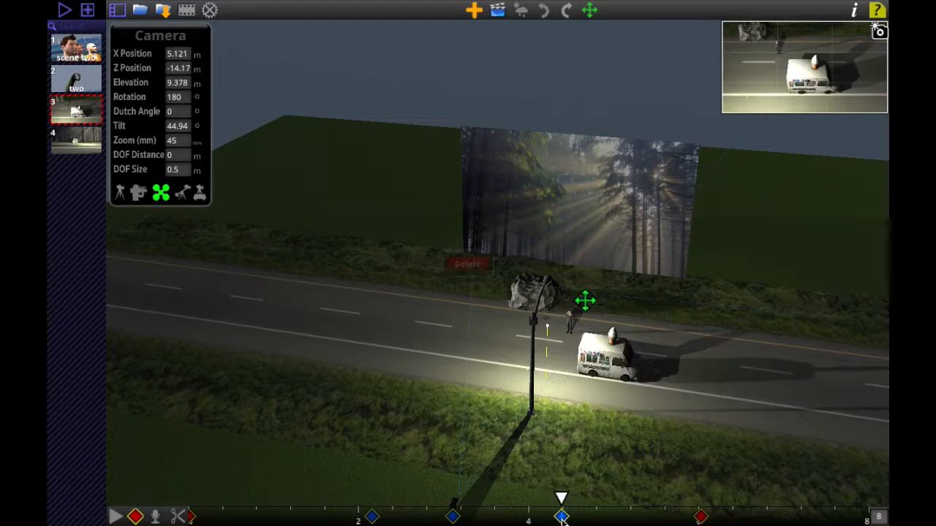
pyautogui.click(471, 265)
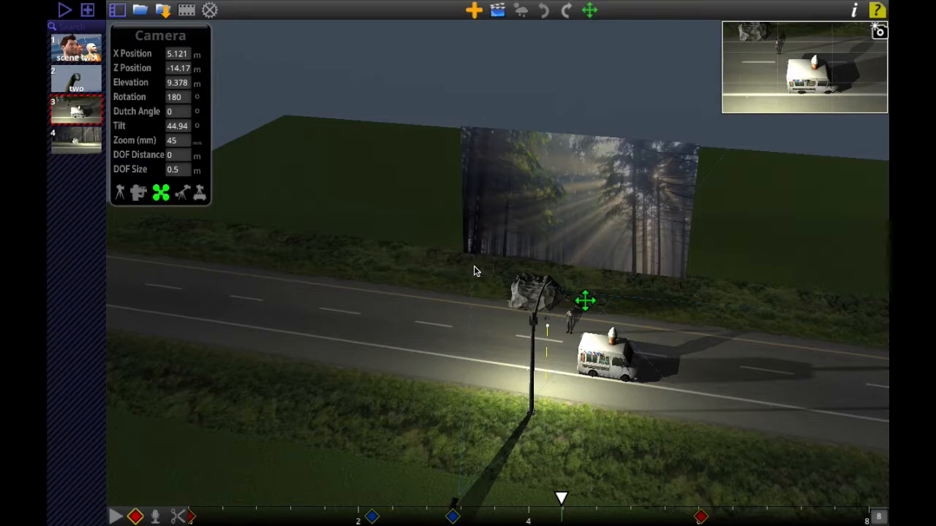
# Move the camera cut at about 3.1 s to about 3.6 s on the timeline
pyautogui.click(454, 516)
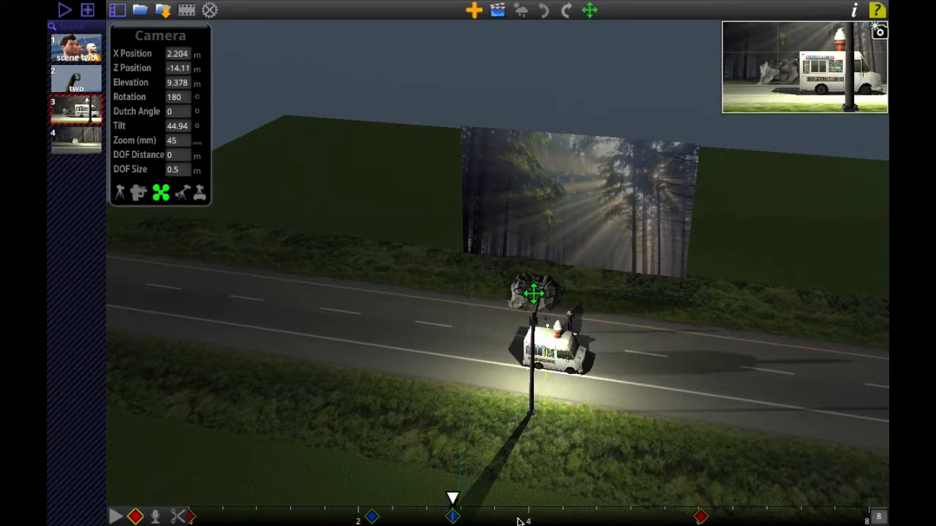
pyautogui.moveTo(454, 498); pyautogui.dragTo(529, 500)
pyautogui.click(454, 517)
pyautogui.moveTo(452, 498); pyautogui.dragTo(491, 500)
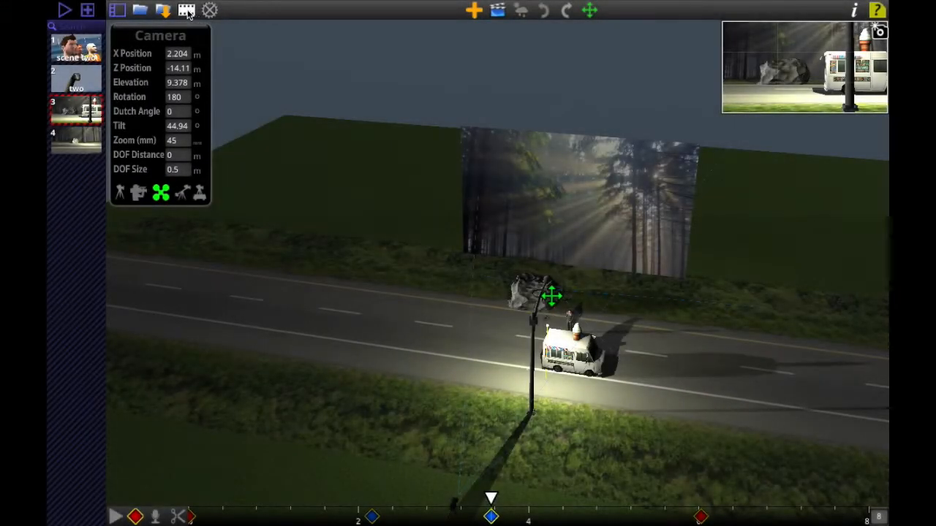
# Export the scene as a movie named ShotPro Export in the Test Projects folder
pyautogui.click(187, 12)
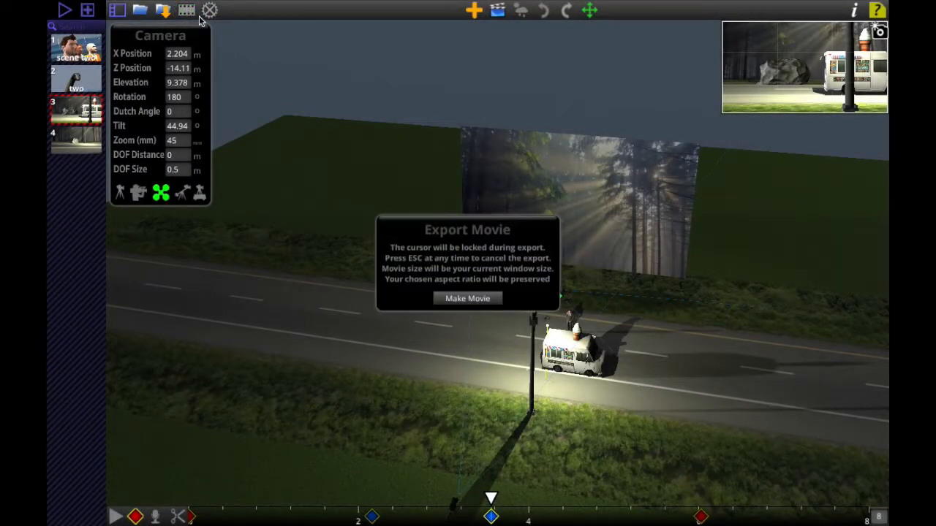
pyautogui.click(468, 298)
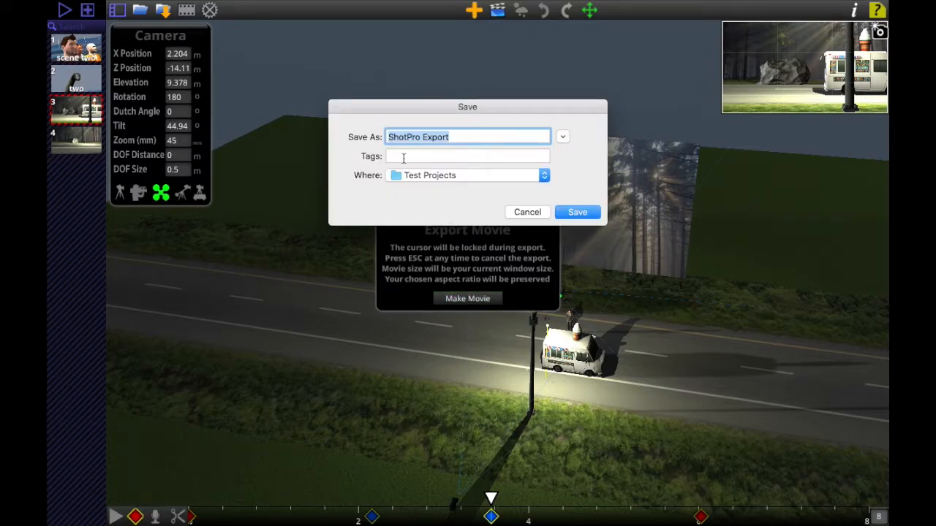
pyautogui.click(578, 213)
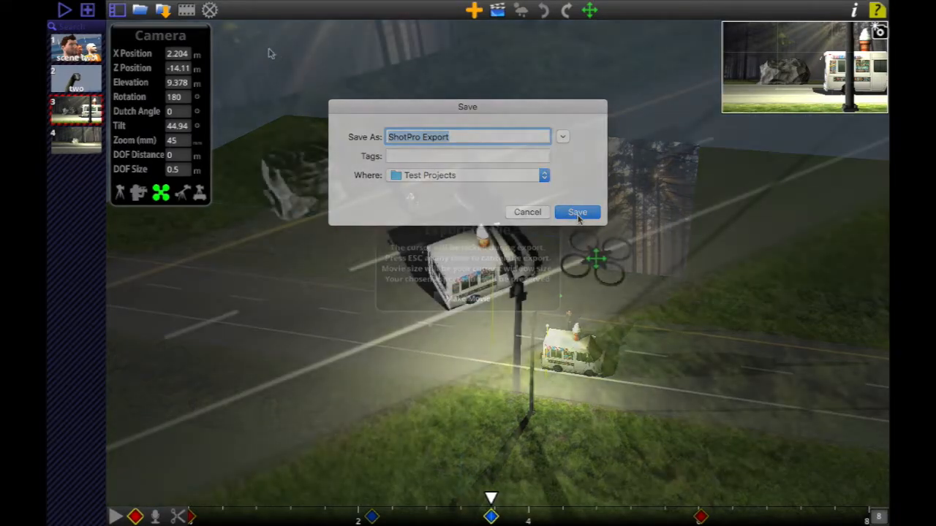
# Toggle the High Quality rendering option off and back on
pyautogui.click(210, 9)
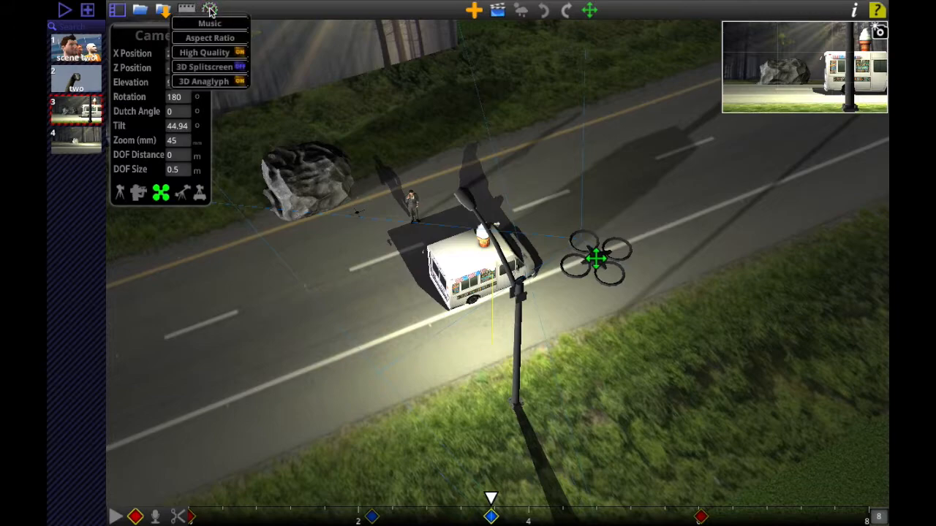
pyautogui.click(210, 53)
pyautogui.click(210, 53)
pyautogui.click(210, 53)
pyautogui.click(210, 52)
# Turn on 3D Anaglyph, play the scenes as a movie, and close the playback
pyautogui.click(206, 82)
pyautogui.click(64, 10)
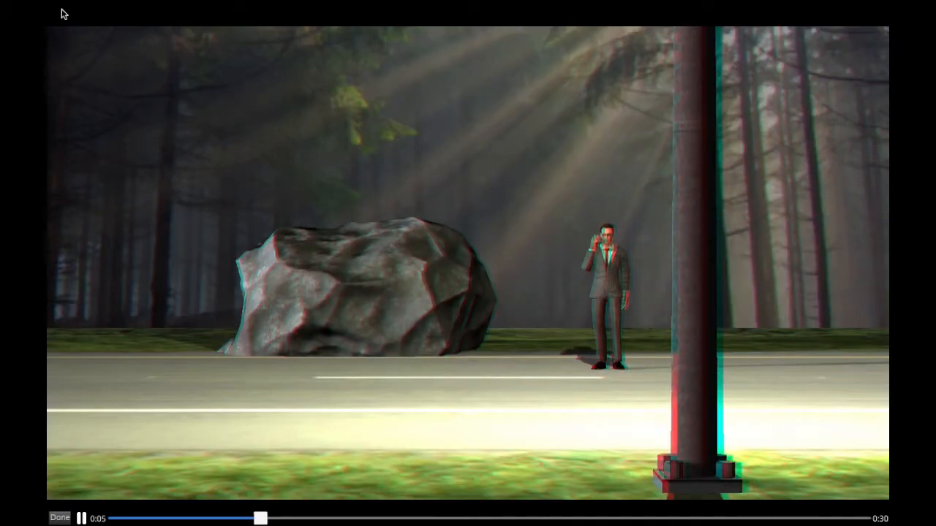
pyautogui.click(61, 518)
# Check the 3D Splitscreen option in the settings and play all scenes in sequence
pyautogui.click(209, 10)
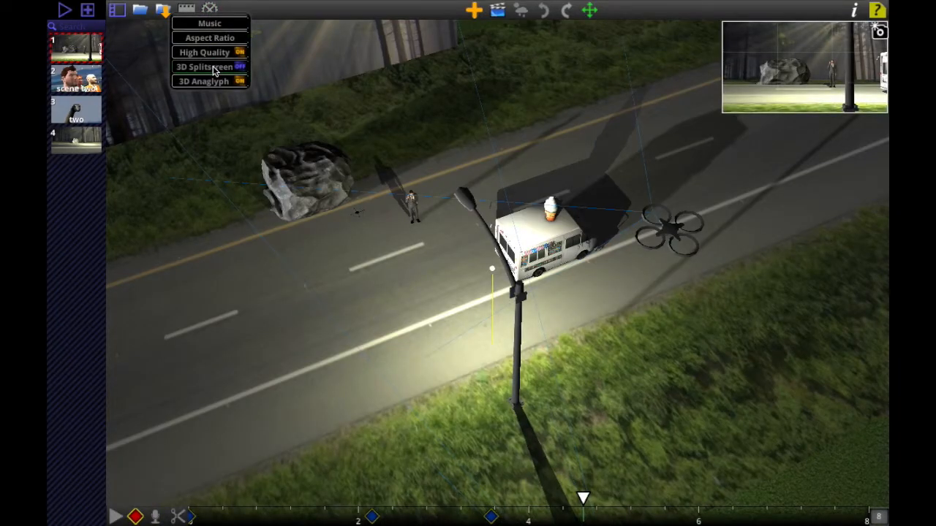
pyautogui.click(63, 10)
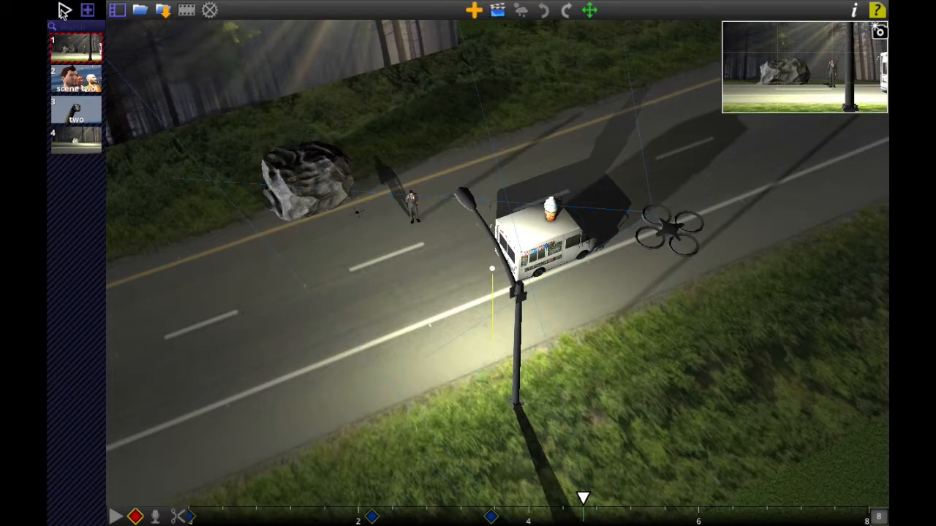
pyautogui.click(64, 10)
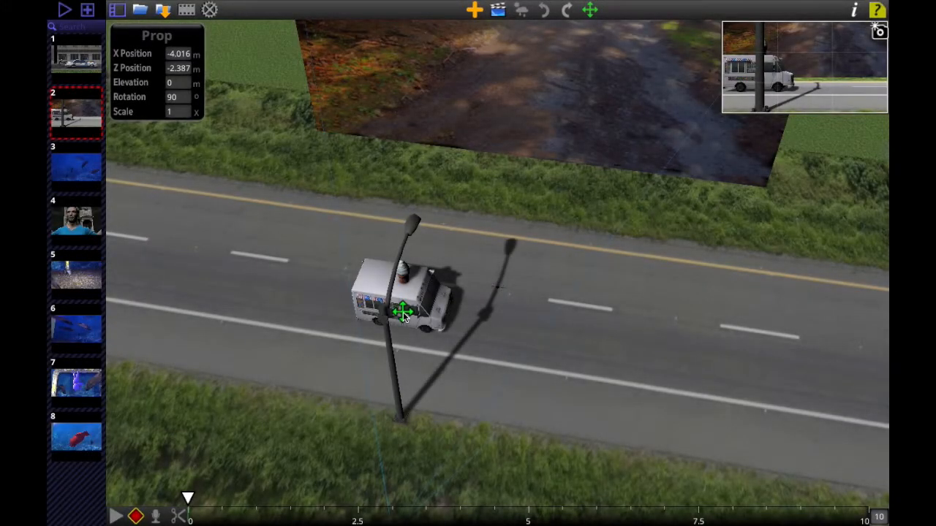
# Move the ice cream truck farther along the road and undo the recent moves
pyautogui.moveTo(403, 311); pyautogui.dragTo(579, 321)
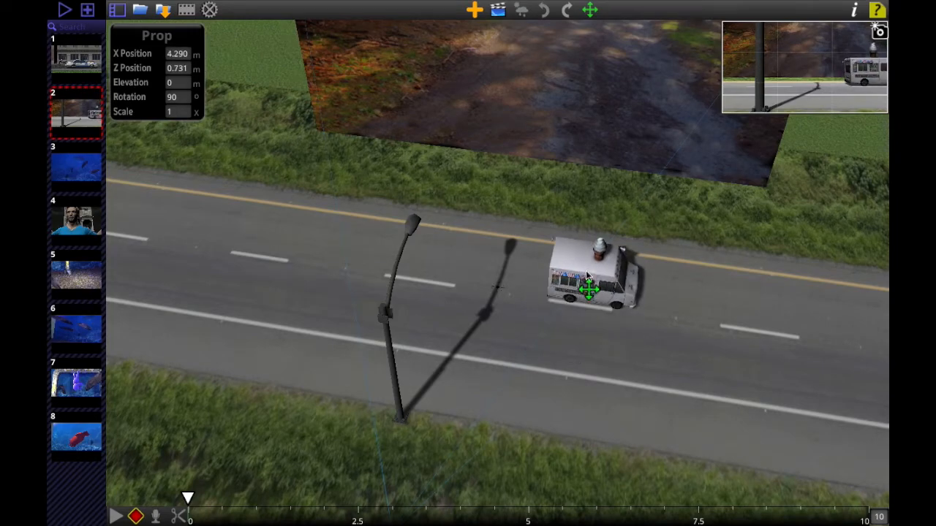
pyautogui.click(545, 10)
pyautogui.click(546, 12)
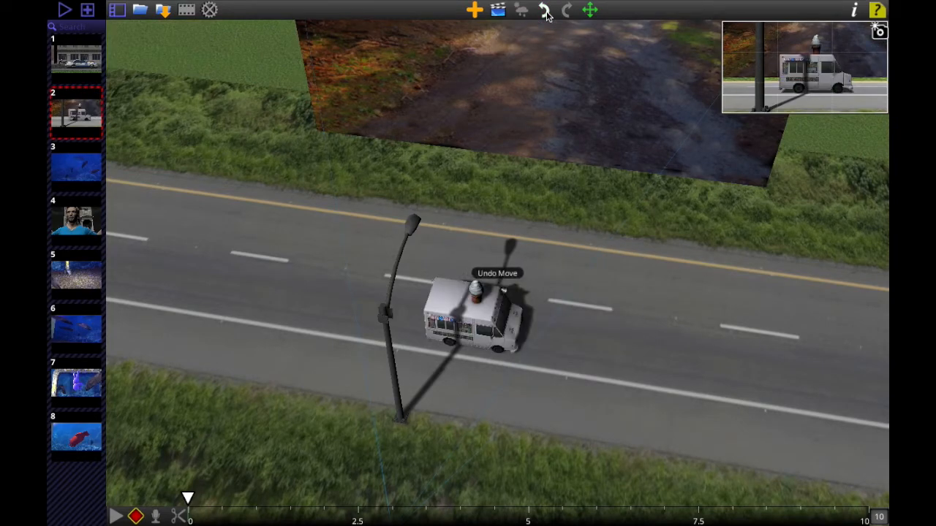
pyautogui.click(547, 12)
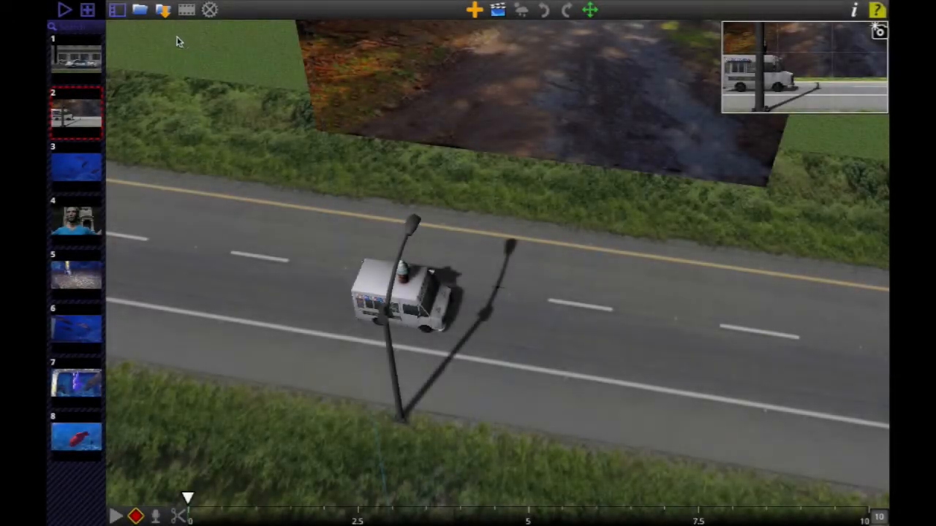
# View the stored projects, return to the road scene, and save the current project
pyautogui.click(141, 11)
pyautogui.click(76, 30)
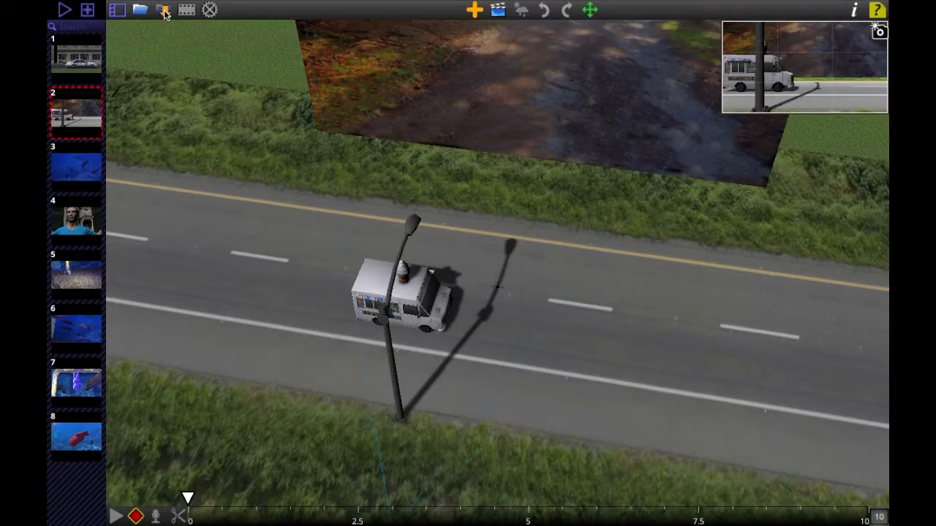
pyautogui.click(164, 10)
# Save a still image of the camera view as ShotPro Screenshot in Documents
pyautogui.click(880, 32)
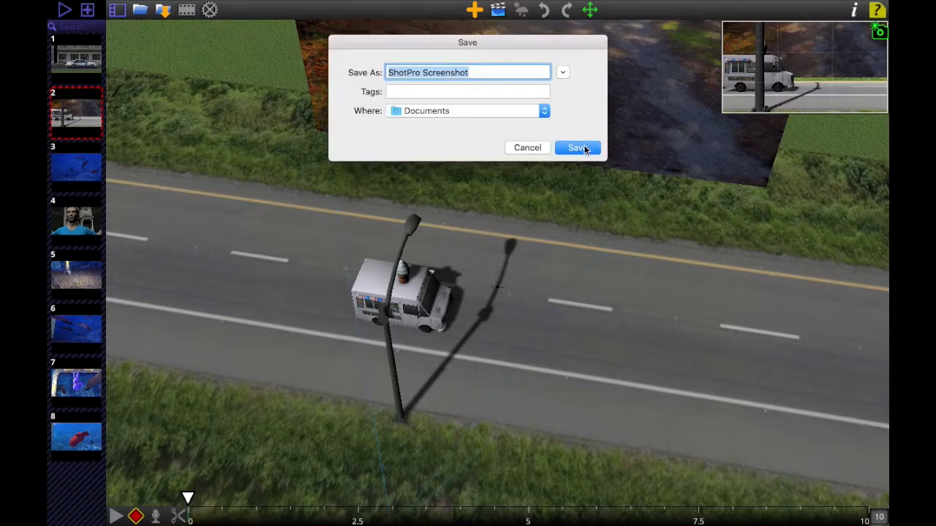
pyautogui.click(577, 148)
pyautogui.click(573, 130)
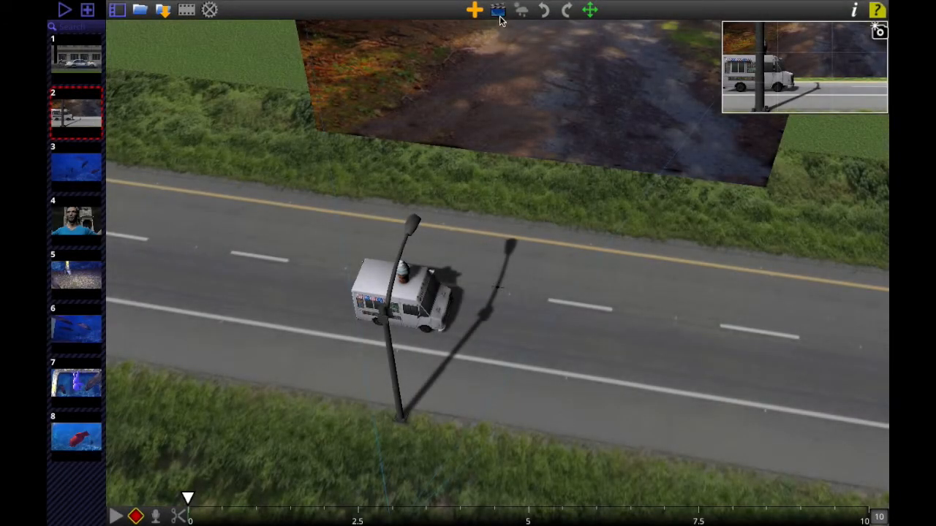
# Name the current scene Scene Two in its information slate and open the notes for editing
pyautogui.click(499, 13)
pyautogui.click(398, 72)
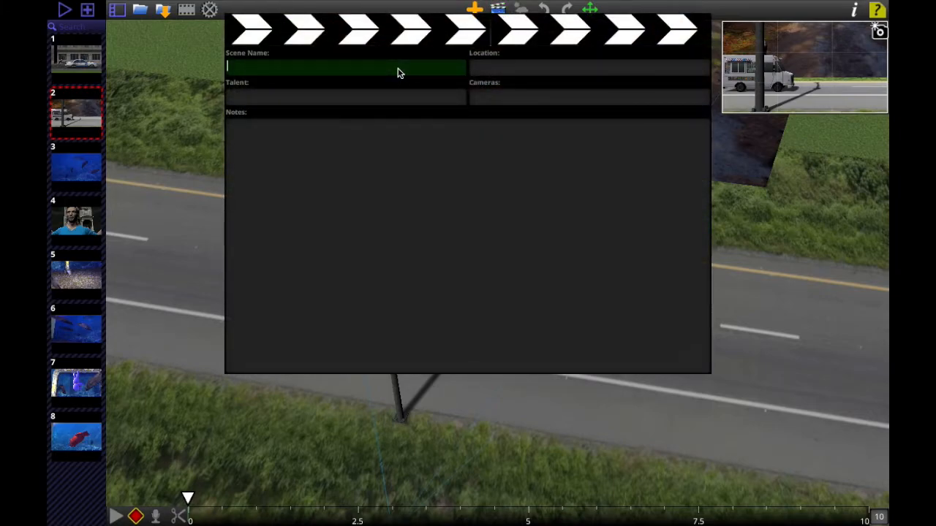
pyautogui.write('Scene Two')
pyautogui.click(383, 133)
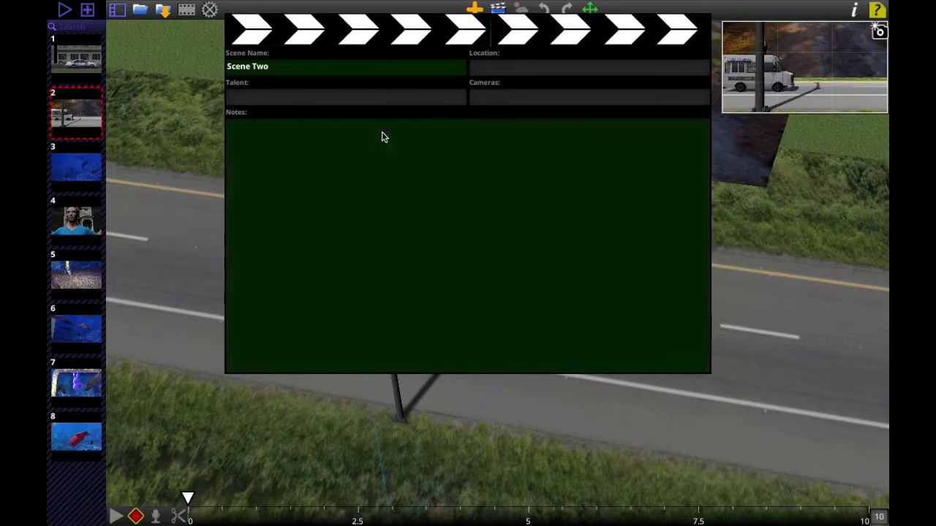